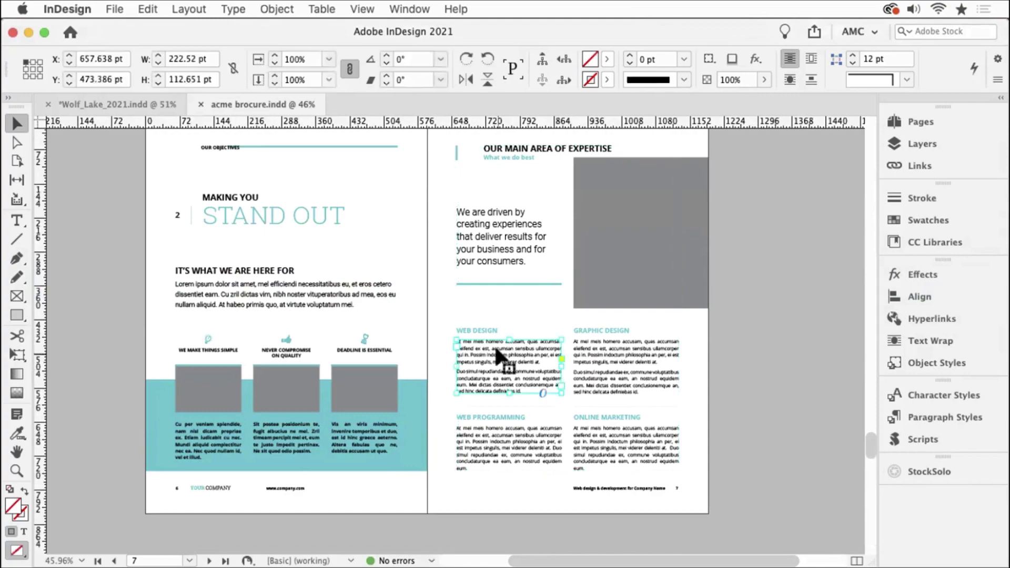
Zoom in on the WEB DESIGN body text to 150% and turn off the preview screen mode so frame edges show.
{"action": "double_click", "coordinate": [499, 357]}
{"action": "triple_click", "coordinate": [500, 356]}
{"action": "key", "text": "super"}
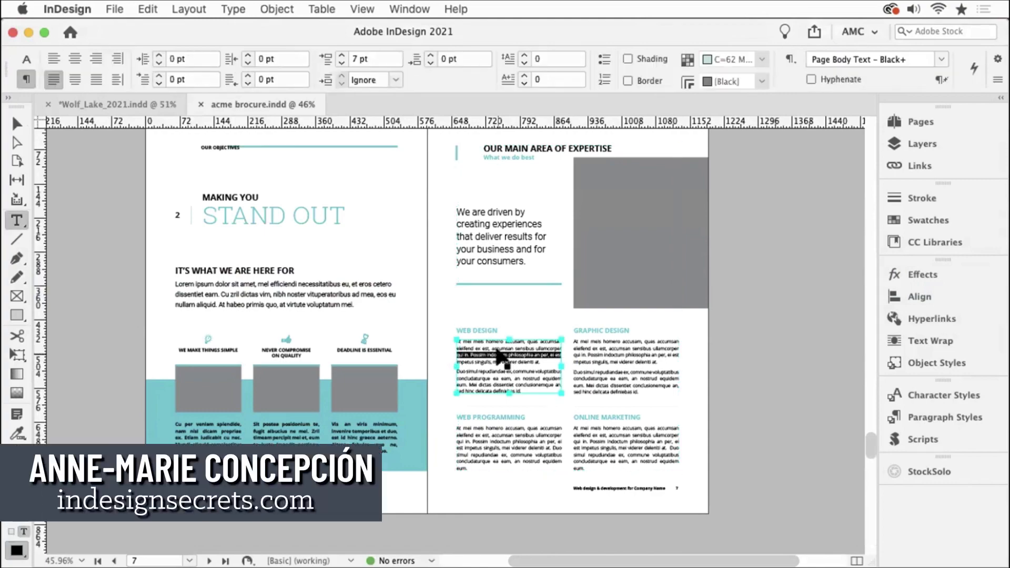
{"action": "key", "text": "super+equal"}
{"action": "key", "text": "super+equal"}
{"action": "key", "text": "super+equal"}
{"action": "key", "text": "super+equal"}
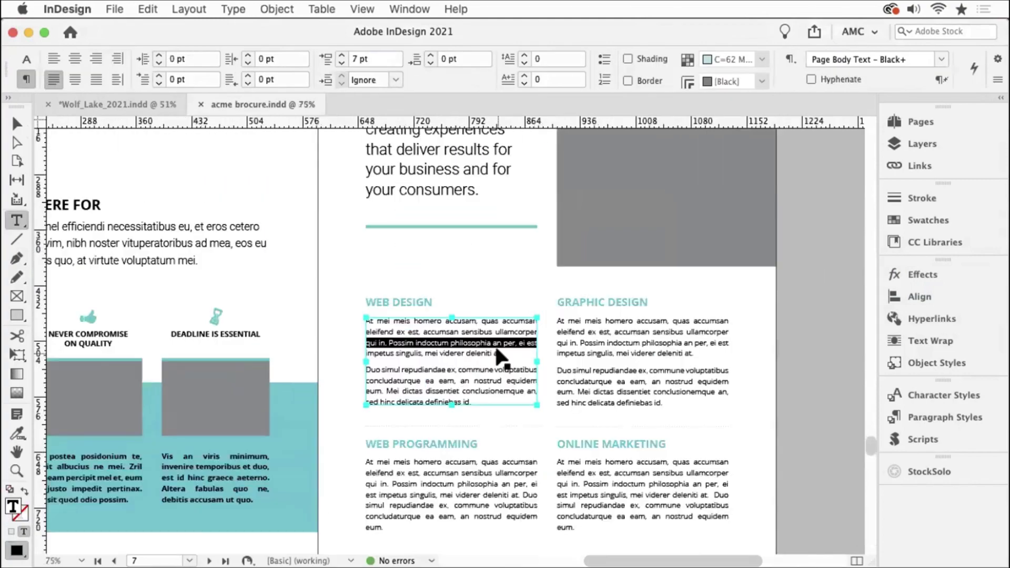
{"action": "key", "text": "super+equal"}
{"action": "left_click", "coordinate": [495, 346]}
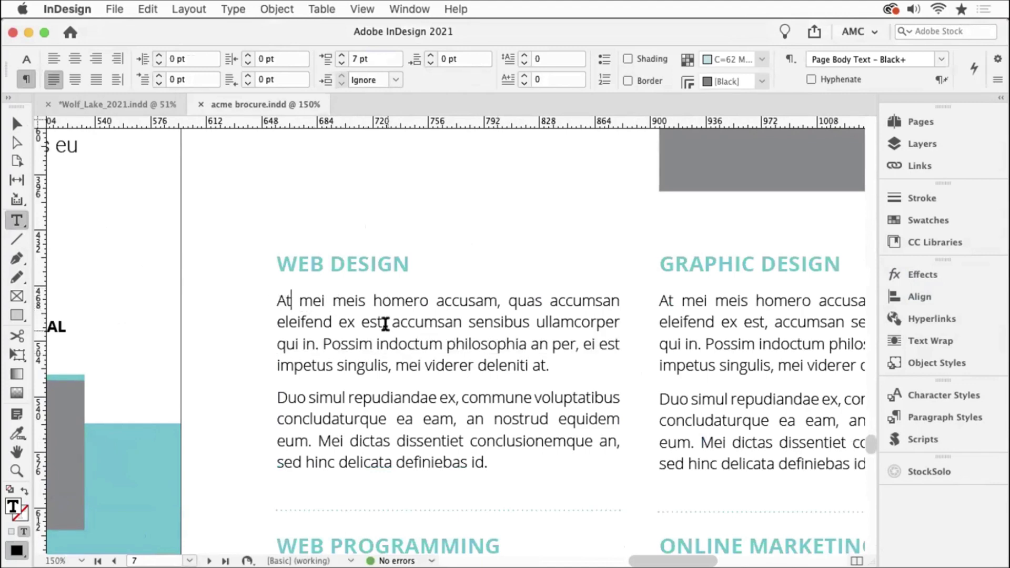
{"action": "left_click", "coordinate": [16, 123]}
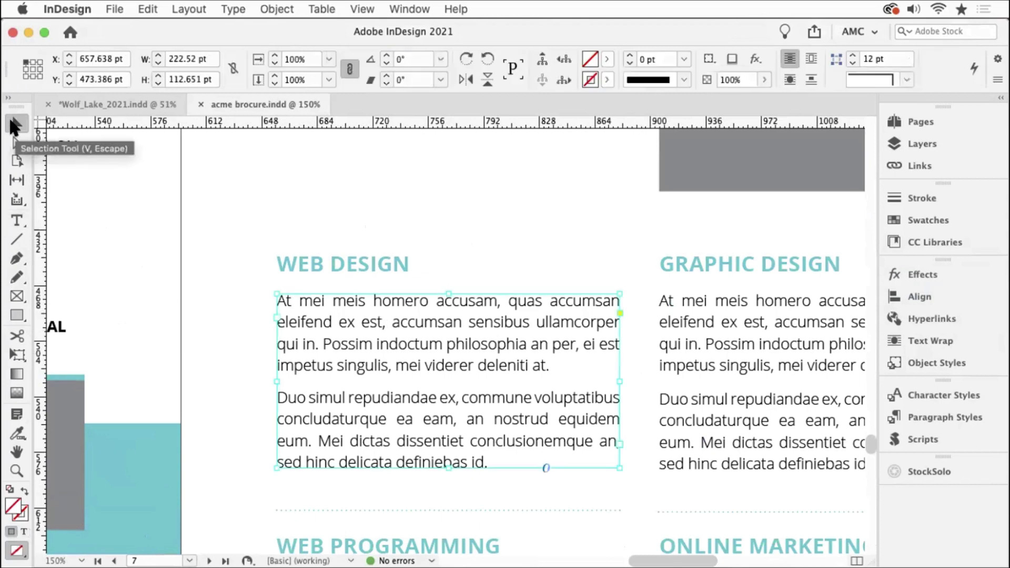
{"action": "key", "text": "w"}
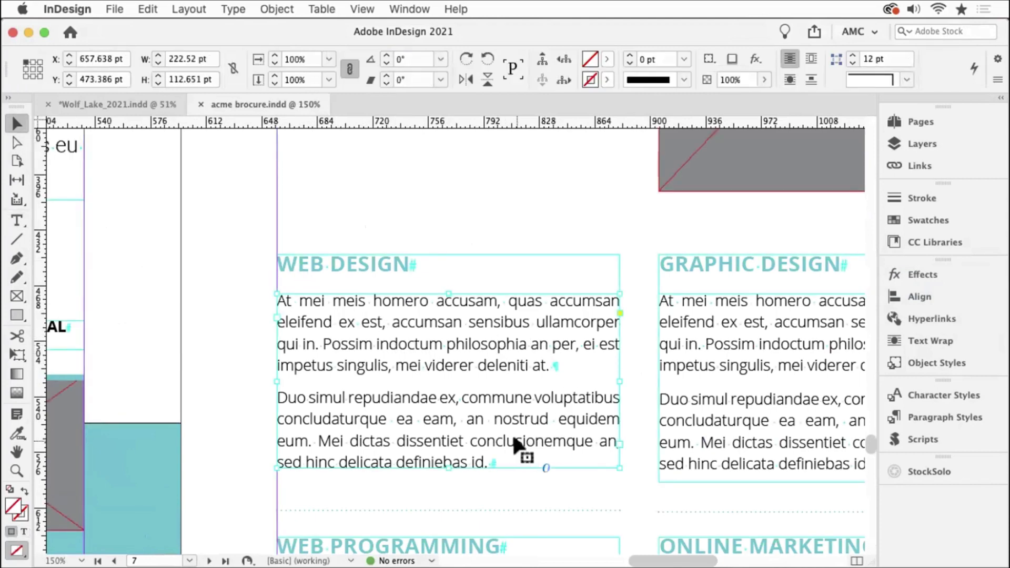
{"action": "double_click", "coordinate": [495, 403]}
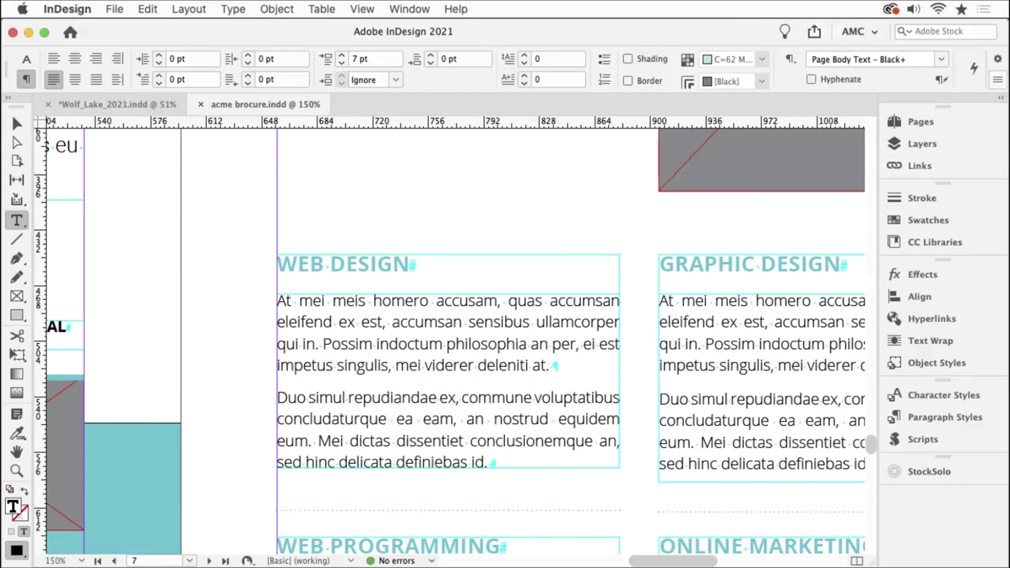
{"action": "left_click", "coordinate": [997, 79]}
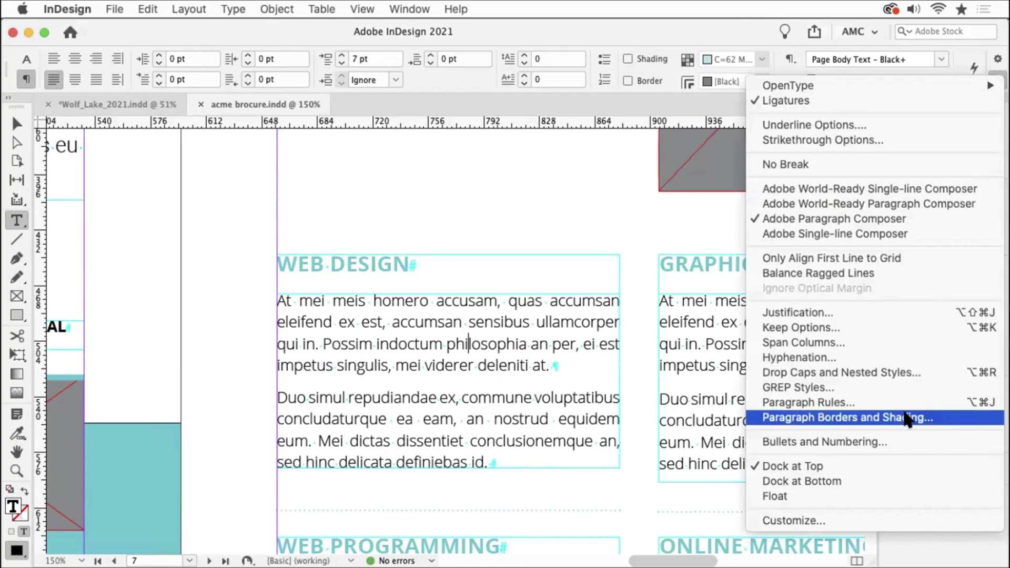
{"action": "left_click", "coordinate": [511, 386]}
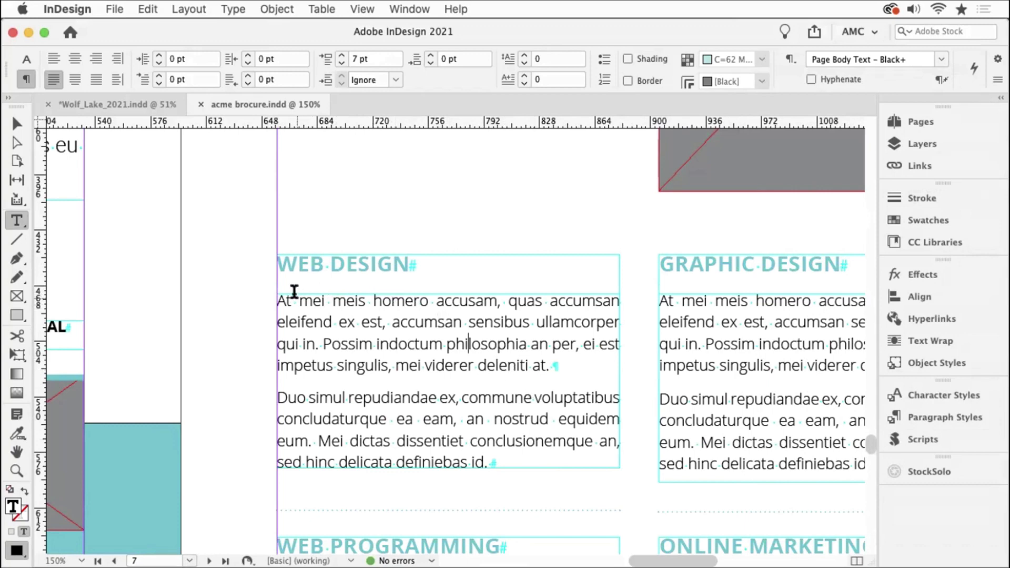
Select text across both WEB DESIGN body paragraphs and open Paragraph Borders and Shading by searching commands for "border".
{"action": "left_click_drag", "start_coordinate": [311, 298], "coordinate": [318, 463]}
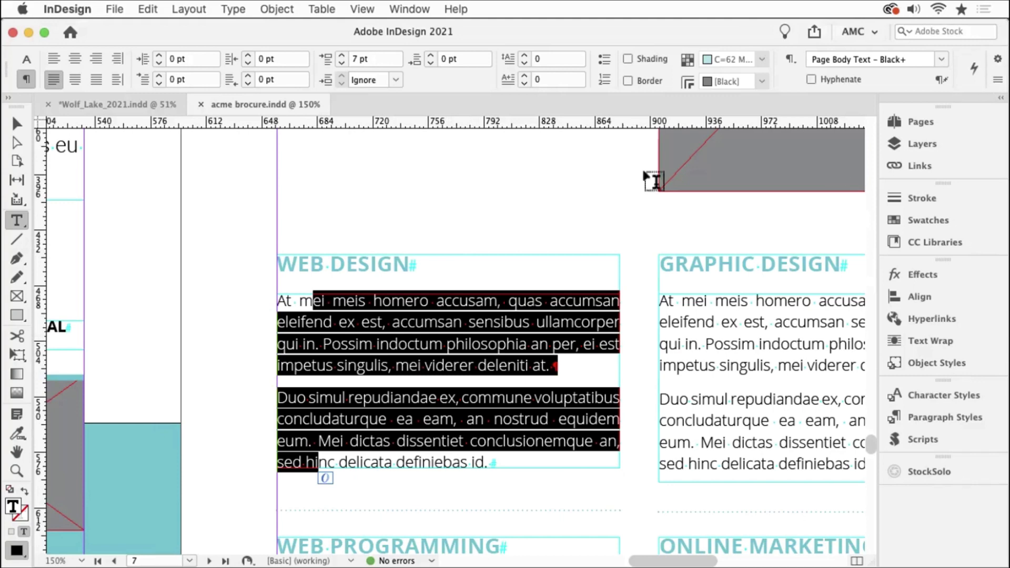
{"action": "key", "text": "super+Return"}
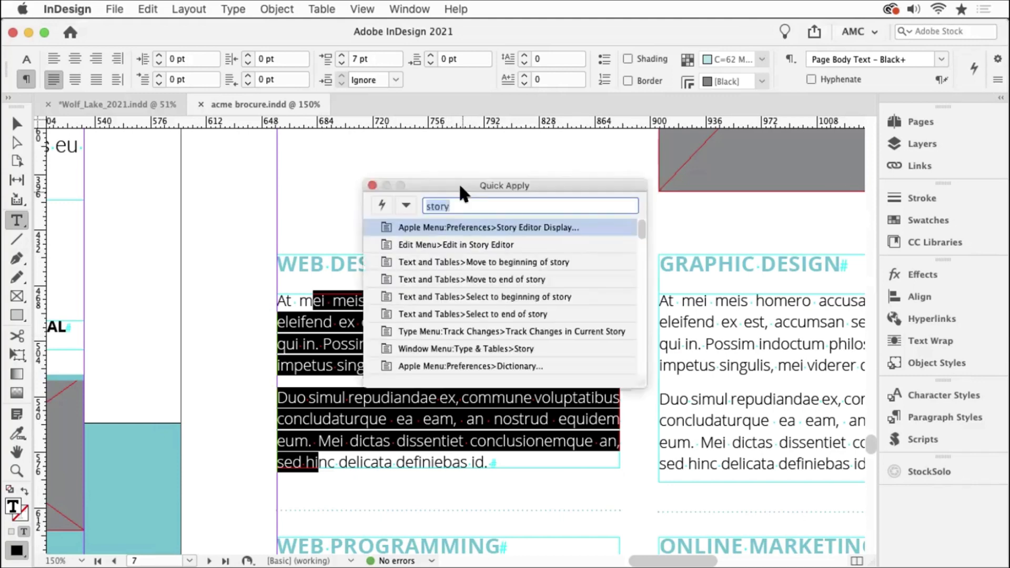
{"action": "type", "text": "border"}
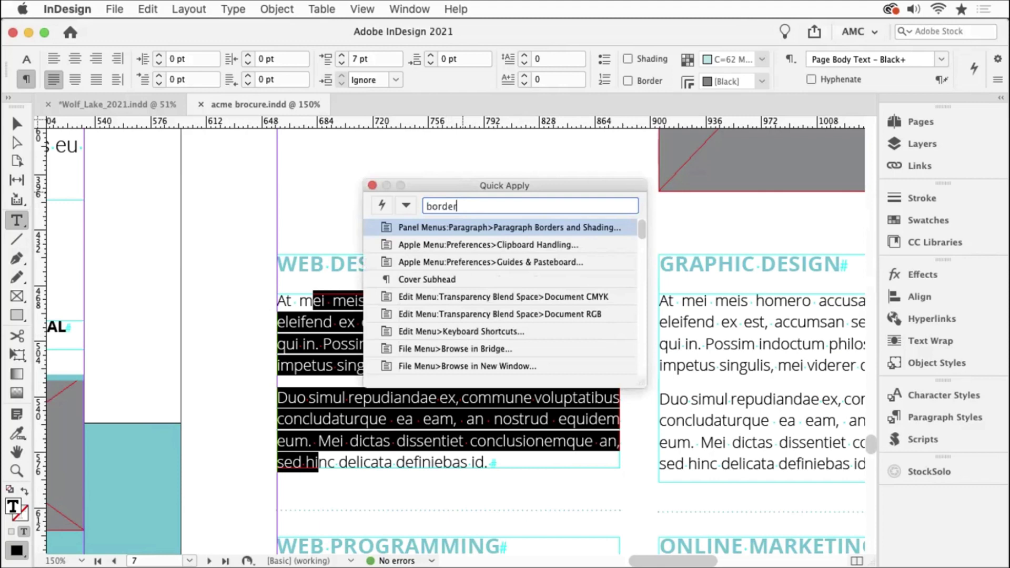
{"action": "key", "text": "Return"}
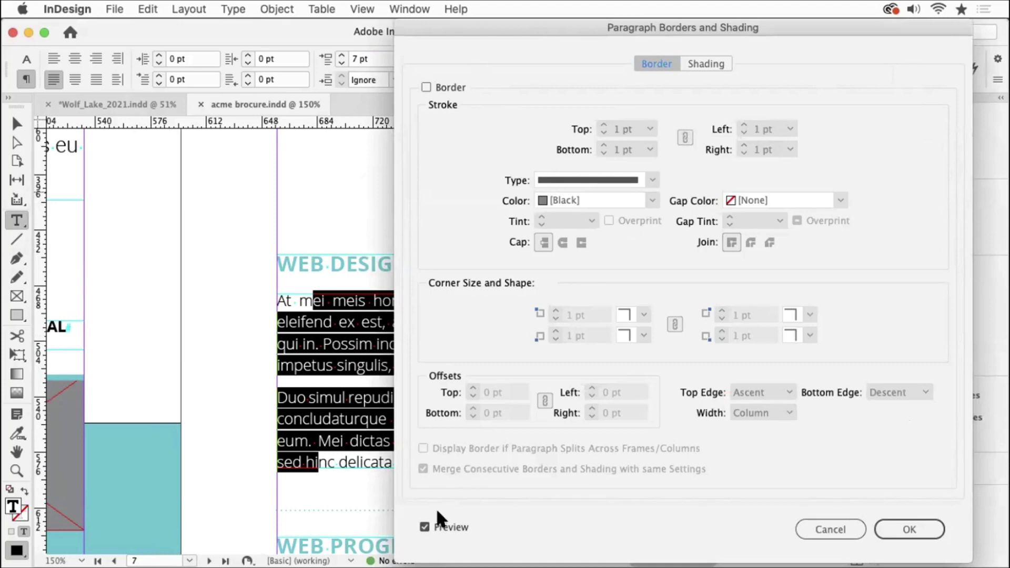
Enable a paragraph border with unlinked stroke weights of 0 pt top, 0 pt bottom, 10 pt left and 0 pt right.
{"action": "left_click", "coordinate": [446, 86]}
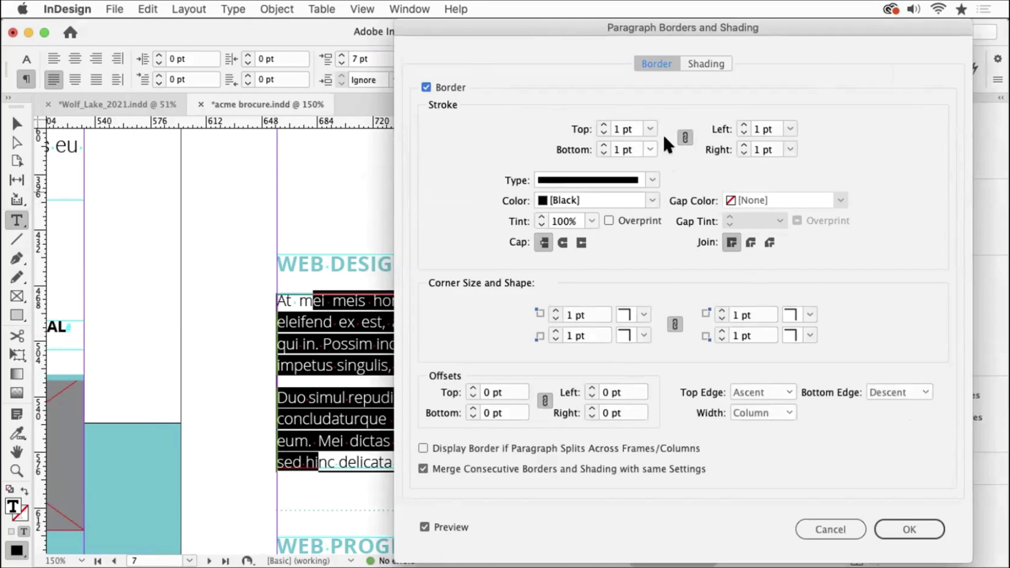
{"action": "left_click", "coordinate": [682, 136]}
{"action": "left_click", "coordinate": [630, 130]}
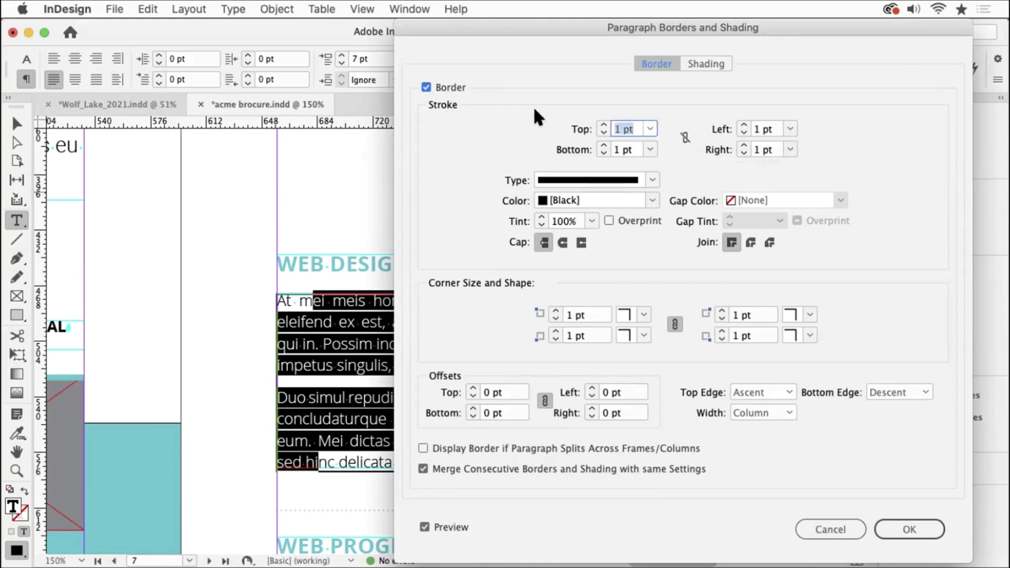
{"action": "type", "text": "0"}
{"action": "key", "text": "Tab"}
{"action": "type", "text": "0"}
{"action": "key", "text": "Tab"}
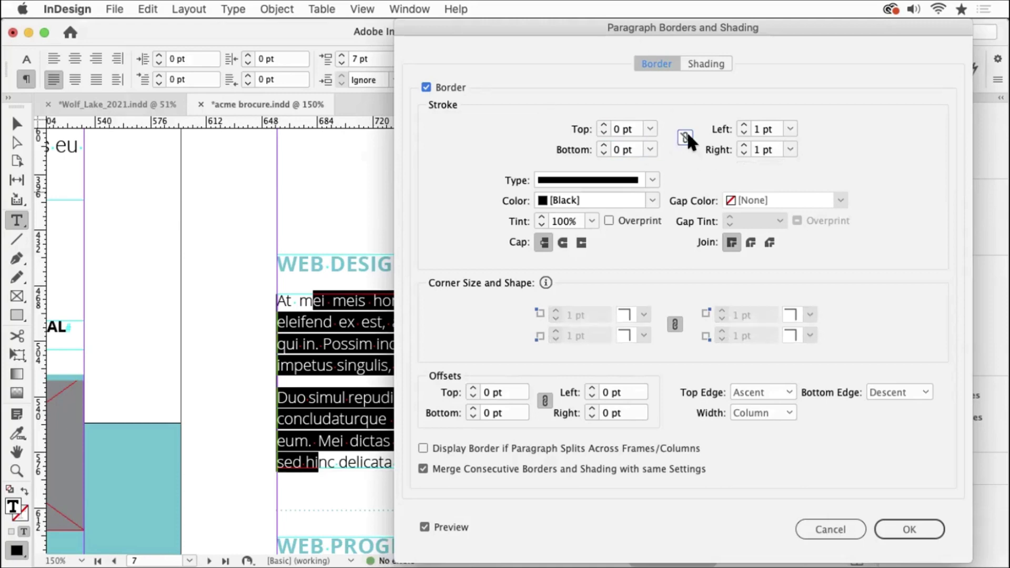
{"action": "key", "text": "Tab"}
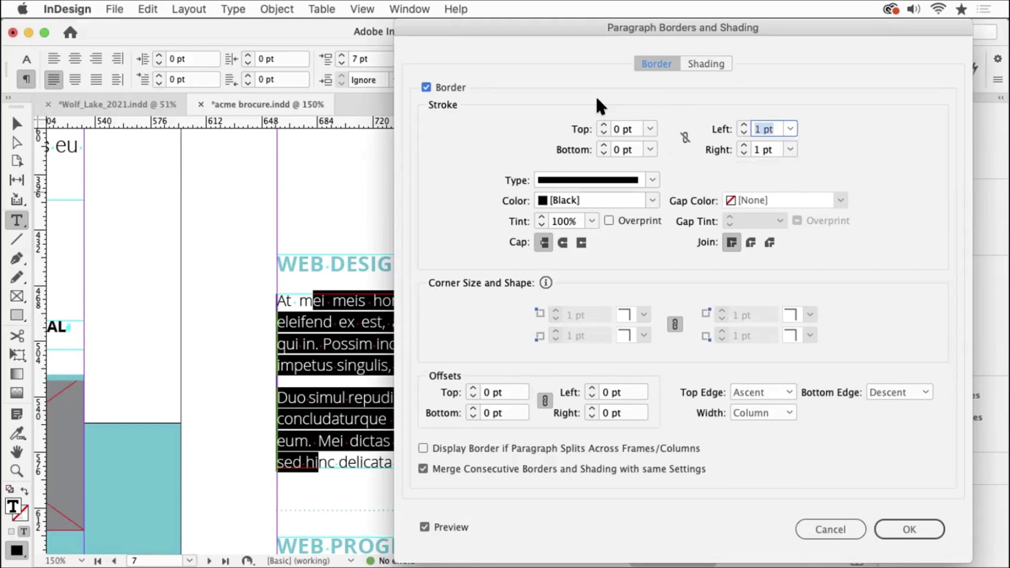
{"action": "type", "text": "10"}
{"action": "key", "text": "Tab"}
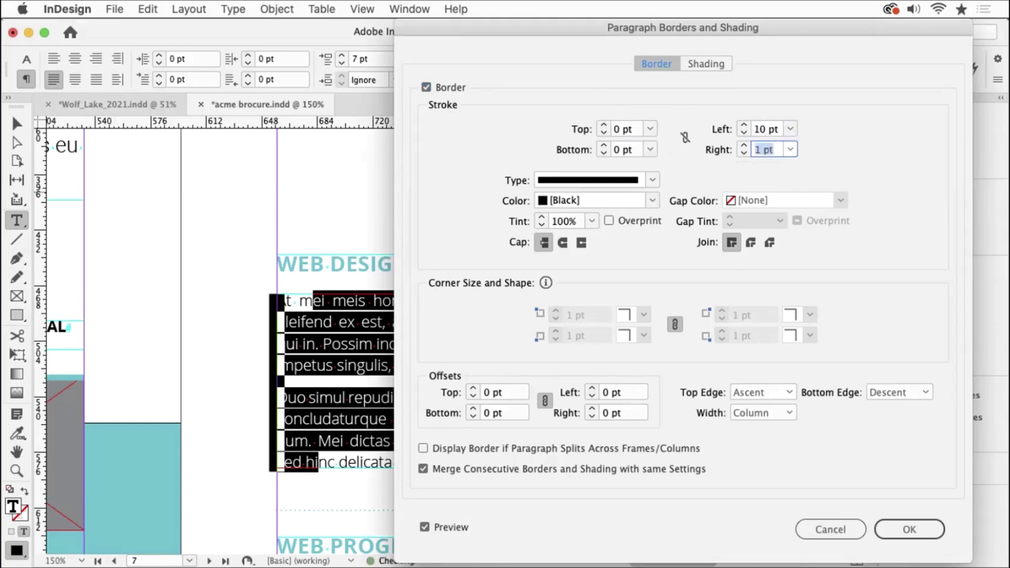
{"action": "type", "text": "0"}
Color the solid border with the C=0 M=16 Y=52 swatch, and toggle merging of consecutive borders off and back on.
{"action": "left_click", "coordinate": [653, 179]}
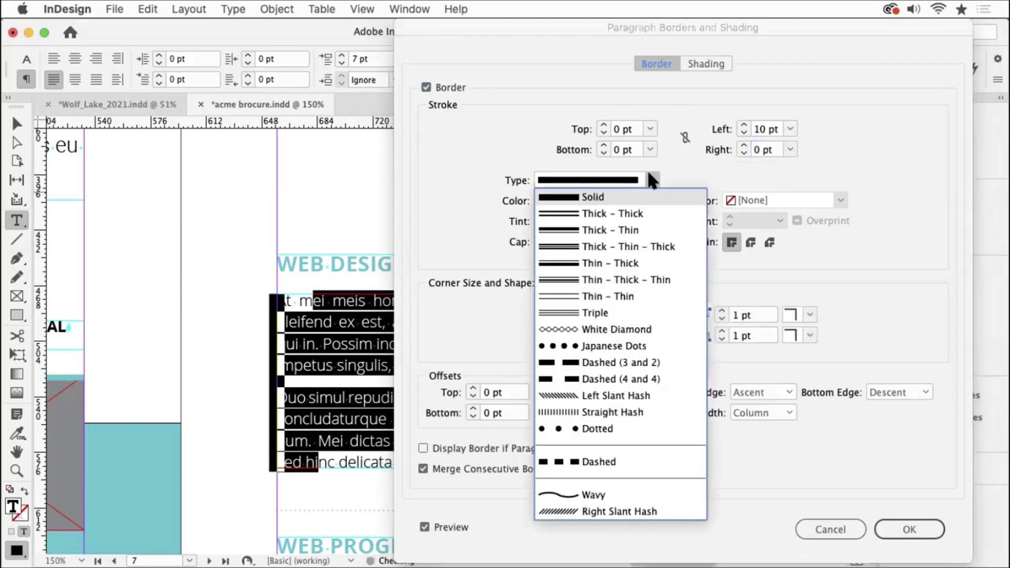
{"action": "left_click", "coordinate": [592, 184]}
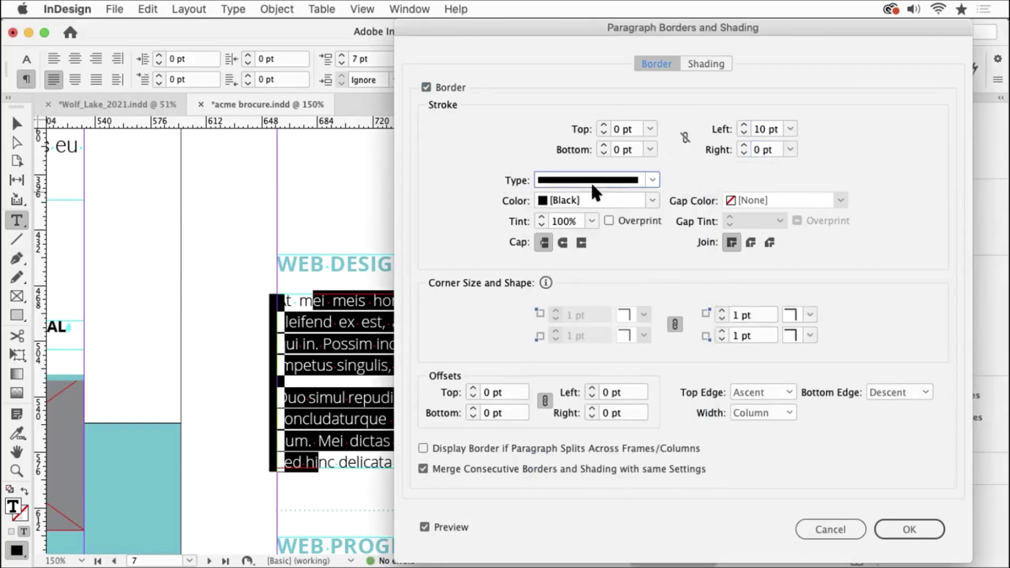
{"action": "left_click", "coordinate": [651, 201]}
{"action": "left_click", "coordinate": [594, 350]}
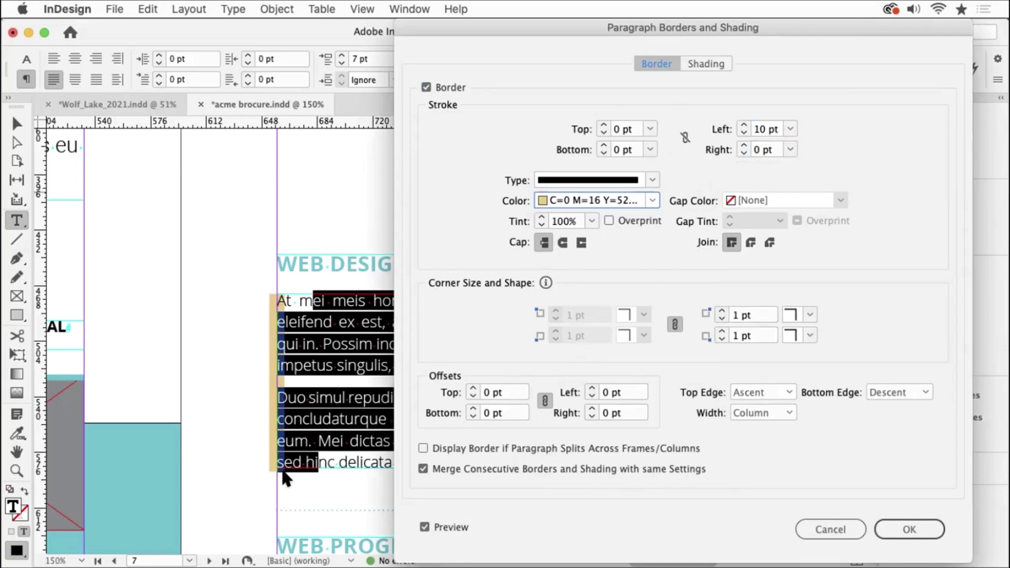
{"action": "left_click", "coordinate": [422, 468]}
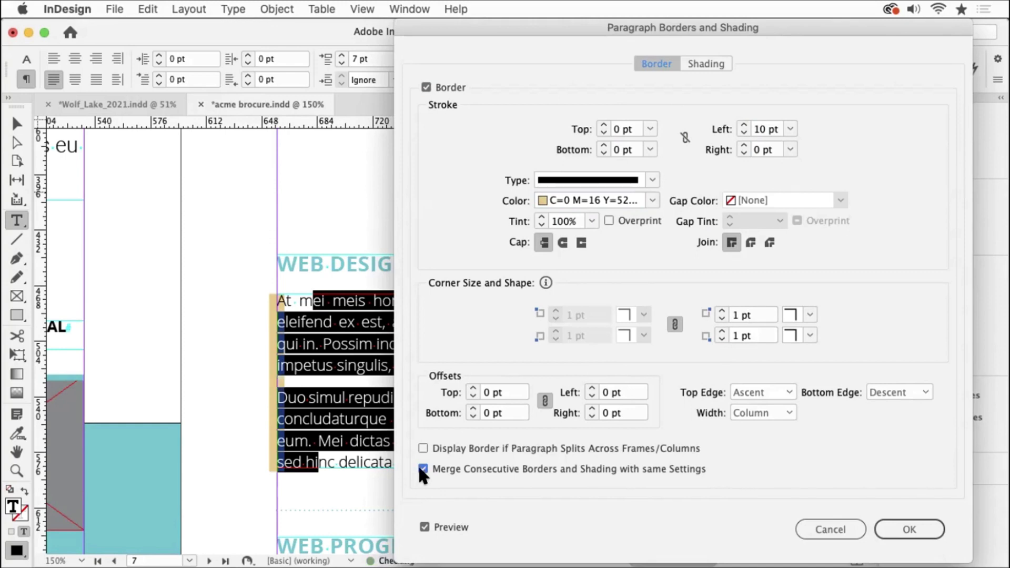
{"action": "left_click", "coordinate": [422, 469]}
Unlink the border offsets and set only the left offset to 9 pt, and cancel the border settings.
{"action": "left_click", "coordinate": [545, 401]}
{"action": "left_click", "coordinate": [629, 392]}
{"action": "key", "text": "Up"}
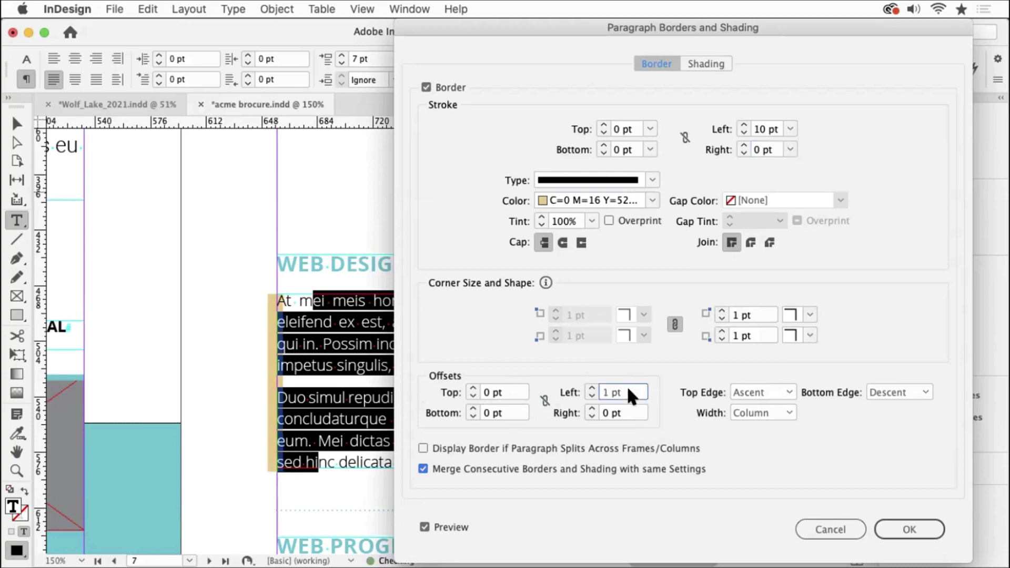
{"action": "key", "text": "Up"}
{"action": "key", "text": "Up"}
{"action": "key", "text": "Up"}
{"action": "key", "text": "Up"}
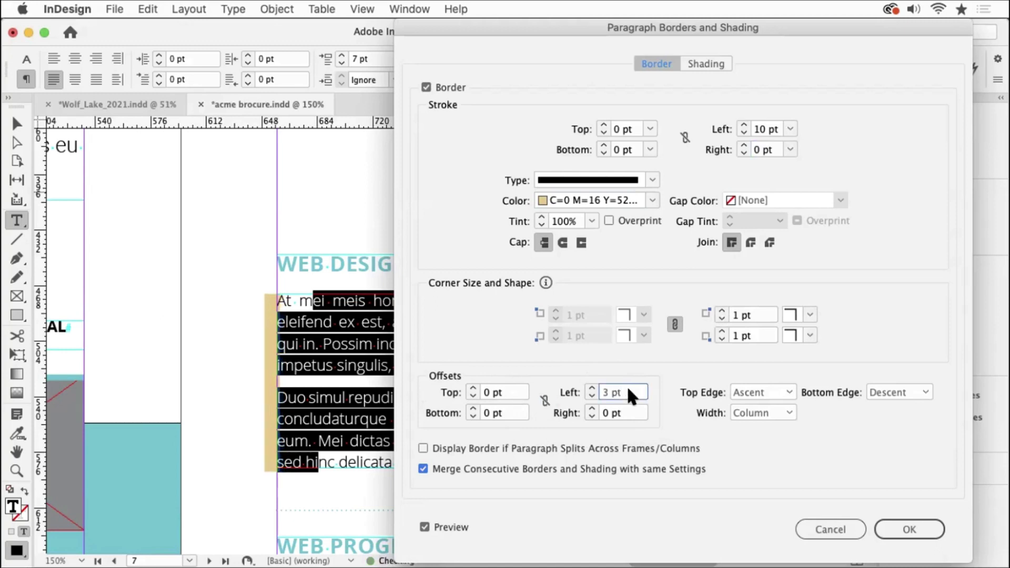
{"action": "key", "text": "Up"}
{"action": "key", "text": "Up"}
{"action": "key", "text": "Up"}
{"action": "key", "text": "Up"}
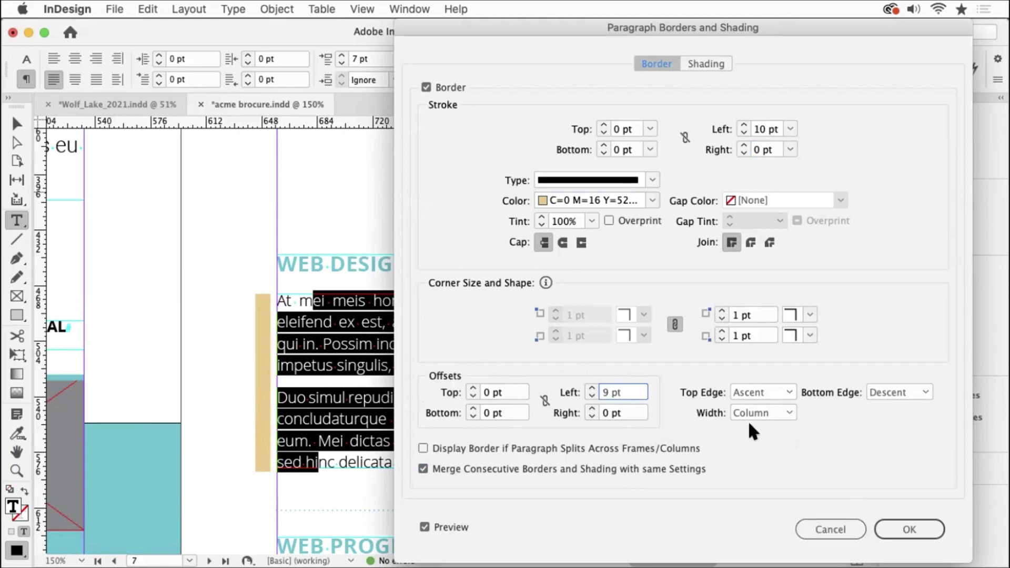
{"action": "left_click", "coordinate": [834, 529]}
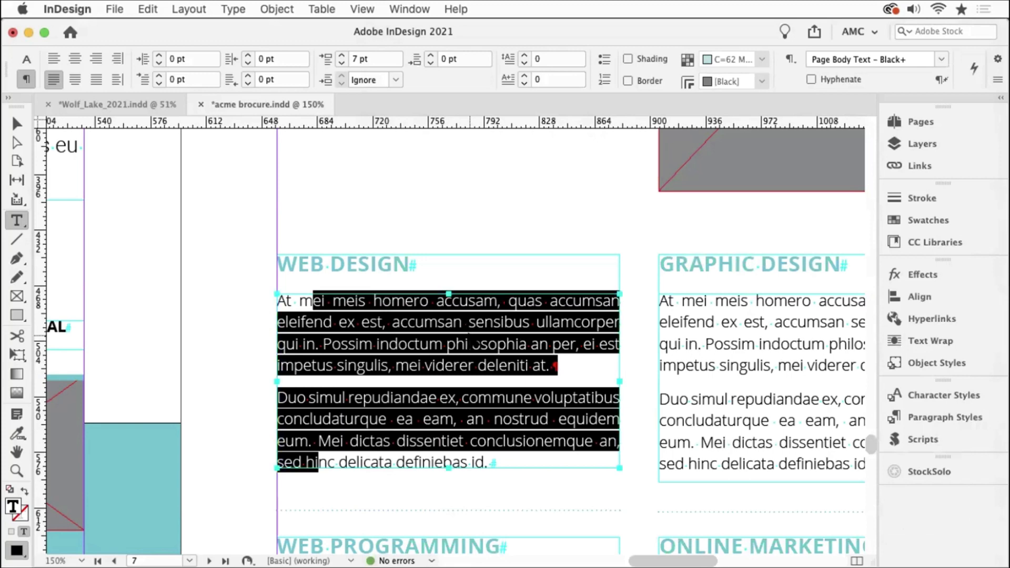
Reopen Paragraph Borders and Shading for the selected paragraphs and enable an unlinked border with 0 pt top and bottom strokes.
{"action": "key", "text": "super+Return"}
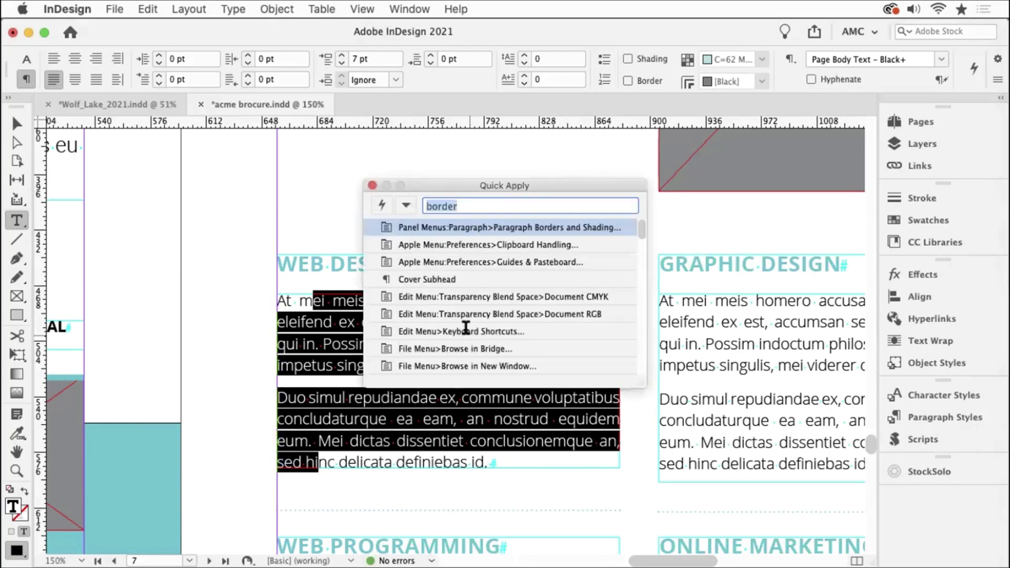
{"action": "key", "text": "Return"}
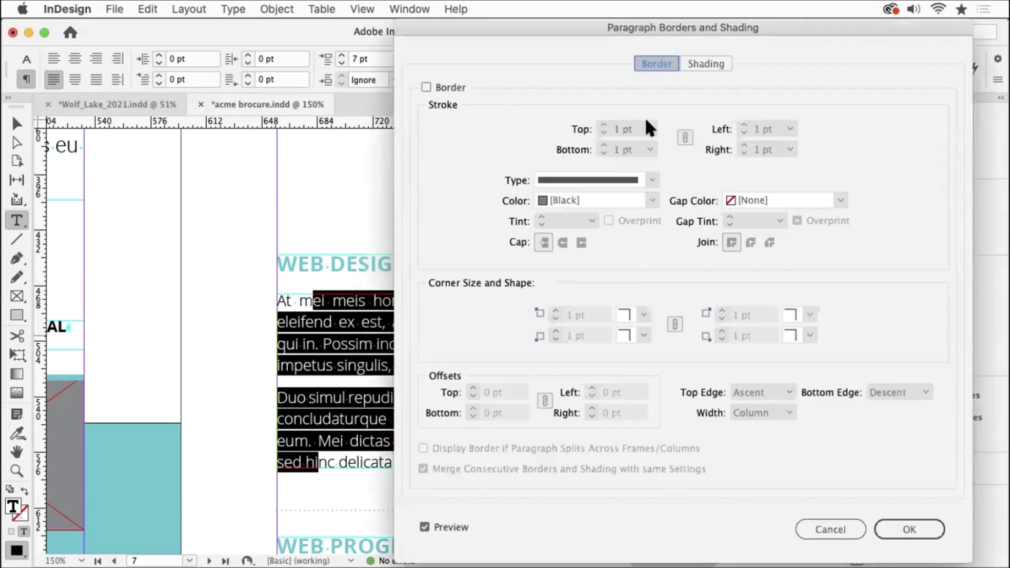
{"action": "left_click", "coordinate": [447, 87]}
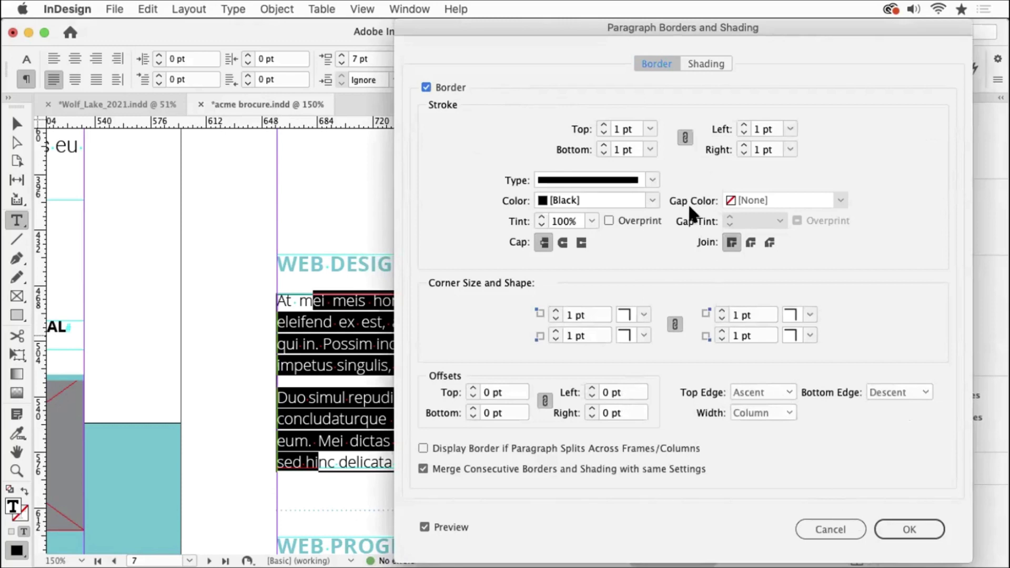
{"action": "left_click", "coordinate": [626, 129]}
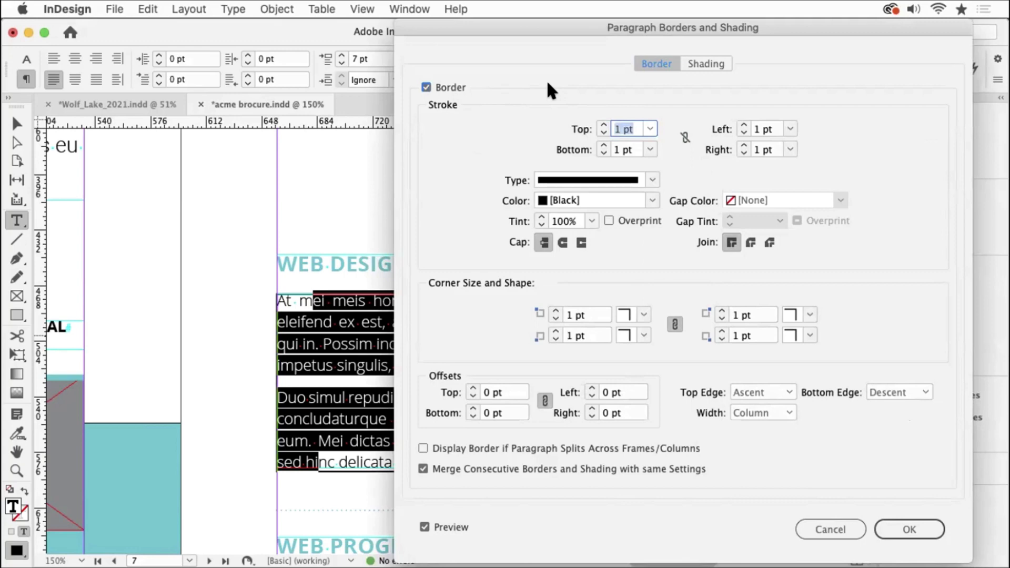
{"action": "type", "text": "0"}
{"action": "key", "text": "Tab"}
{"action": "type", "text": "0"}
{"action": "key", "text": "Tab"}
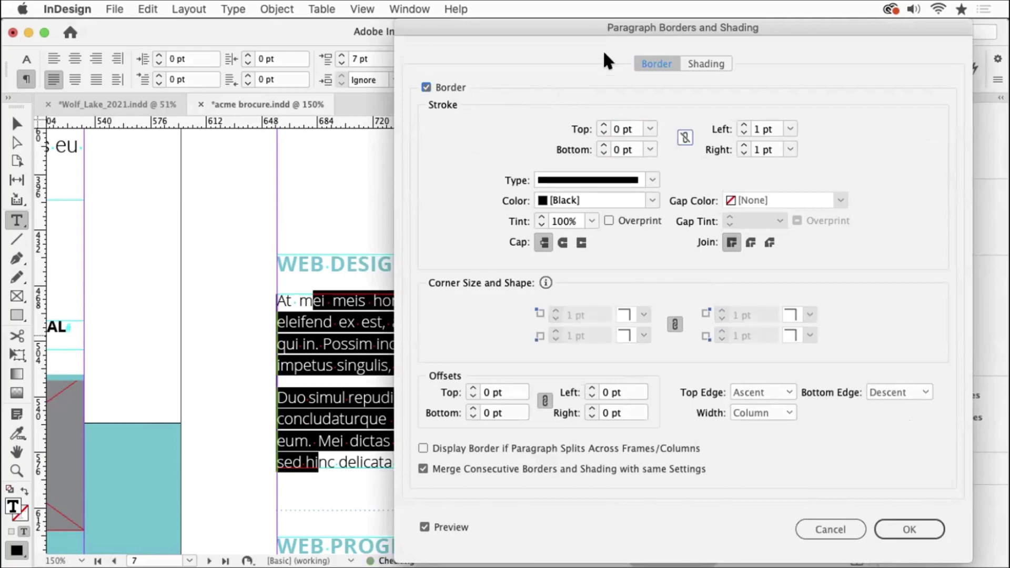
Set the border's left stroke to 10 pt and right stroke to 0 pt, and color it with the C=0 M=16 Y=52 K=7 swatch.
{"action": "left_click", "coordinate": [768, 129]}
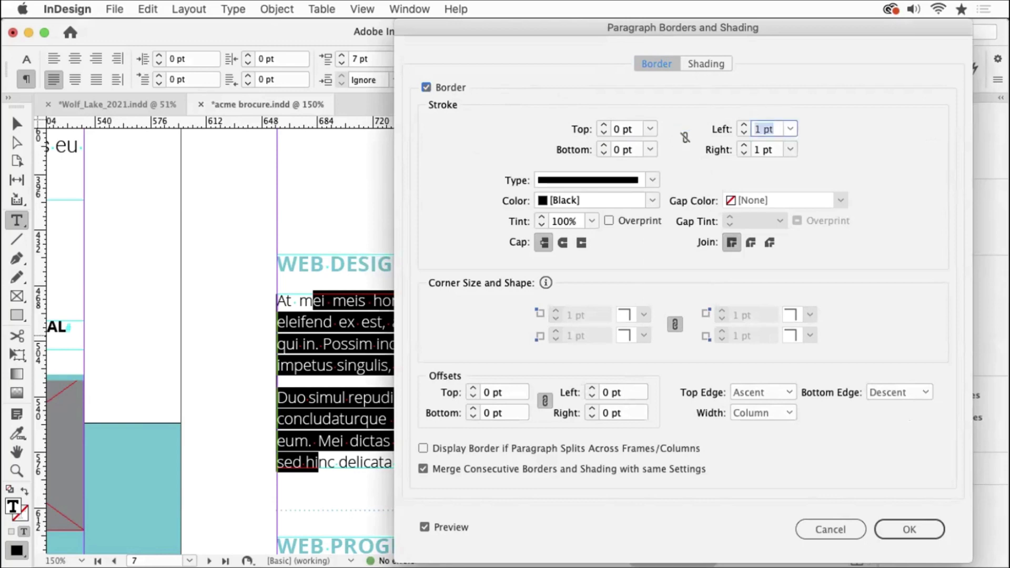
{"action": "type", "text": "10"}
{"action": "key", "text": "Tab"}
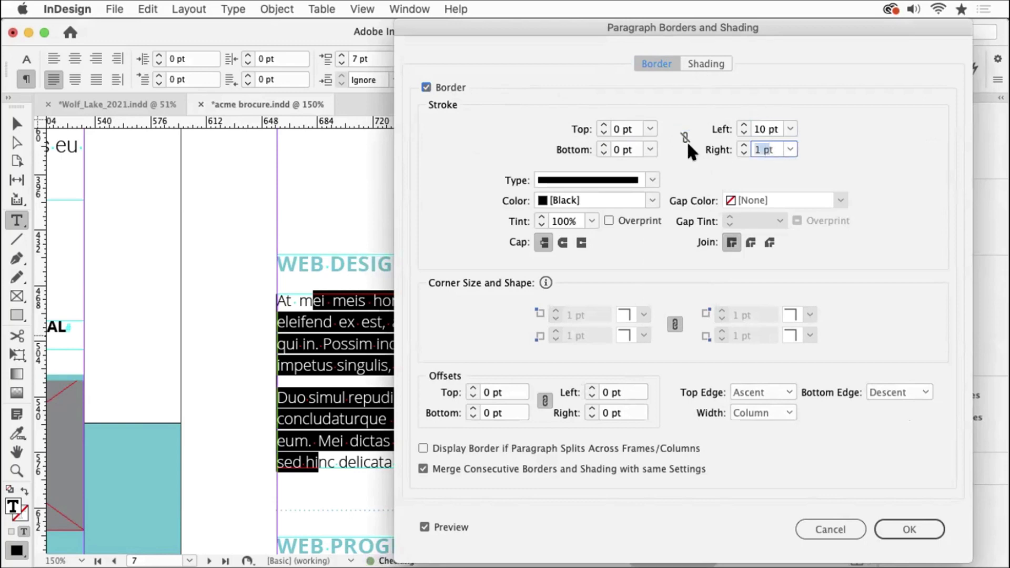
{"action": "type", "text": "0t"}
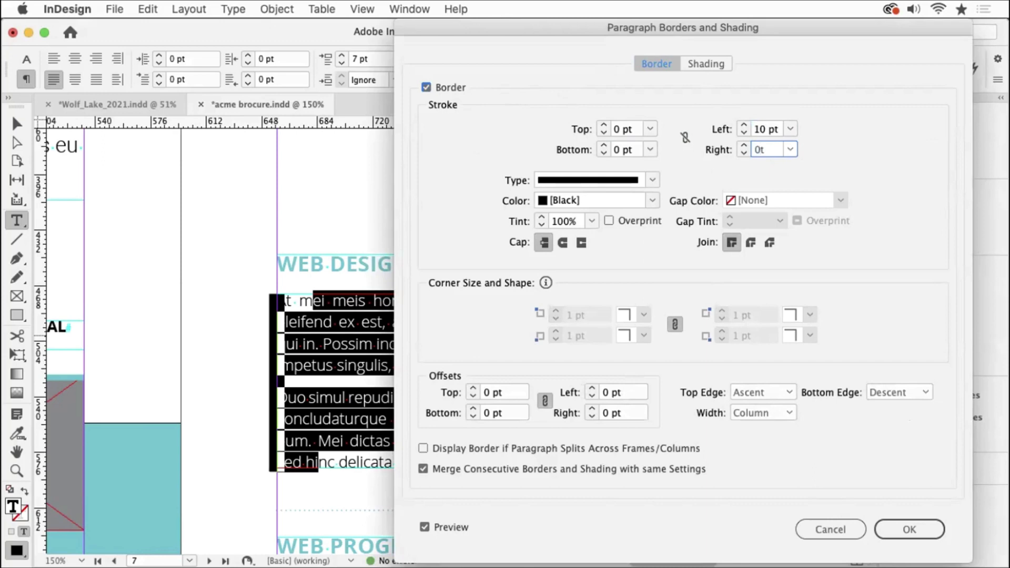
{"action": "key", "text": "Tab"}
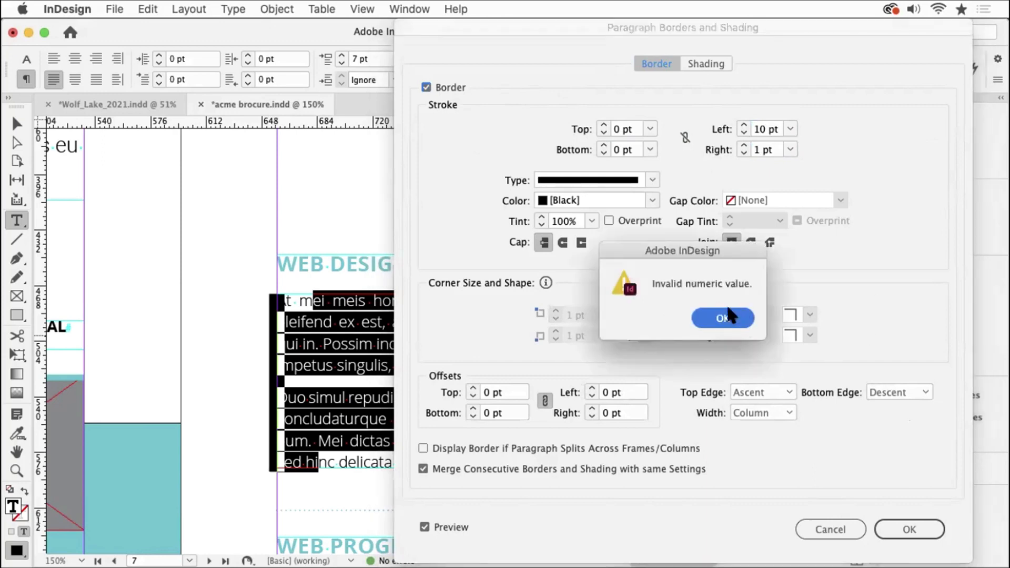
{"action": "left_click", "coordinate": [736, 319]}
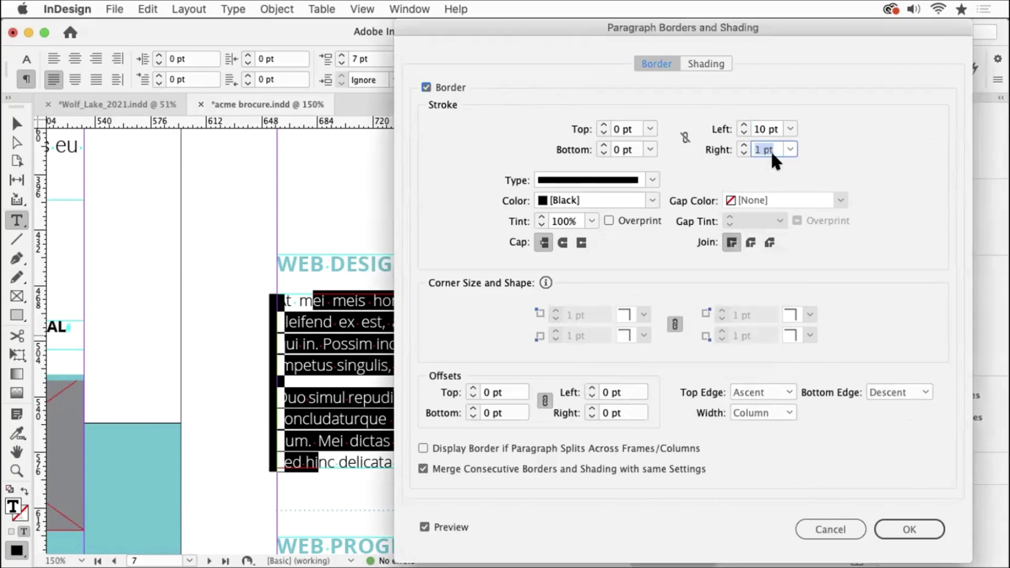
{"action": "type", "text": "0"}
{"action": "key", "text": "Tab"}
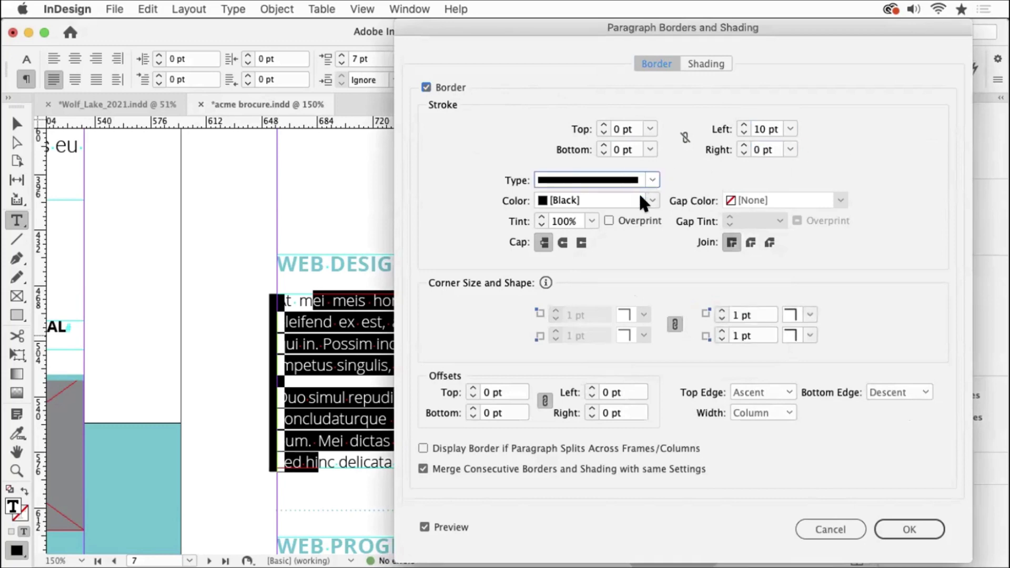
{"action": "left_click", "coordinate": [649, 195]}
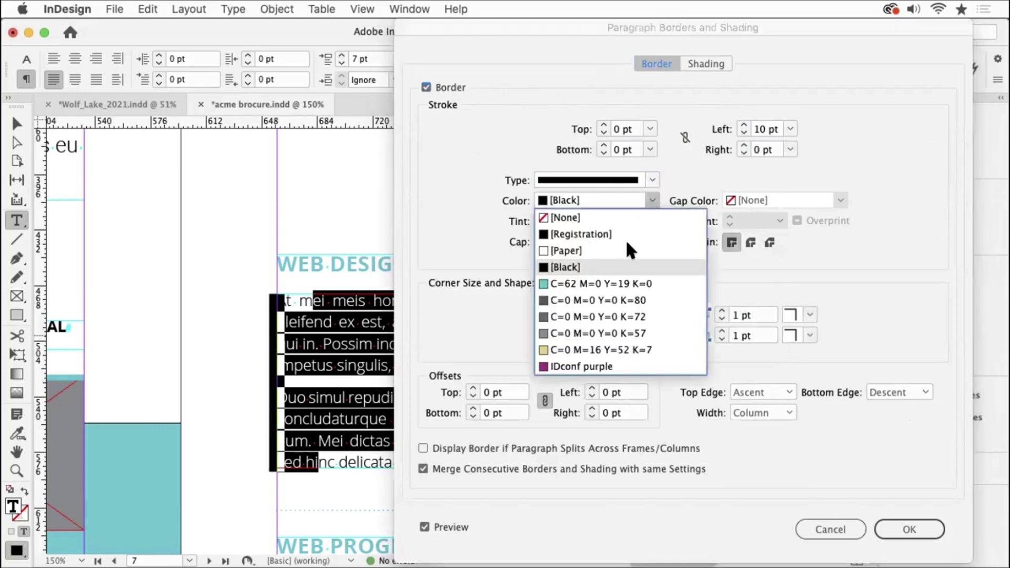
{"action": "left_click", "coordinate": [595, 340]}
Unlink the border offsets and set only the left offset to 11 pt.
{"action": "left_click", "coordinate": [543, 397]}
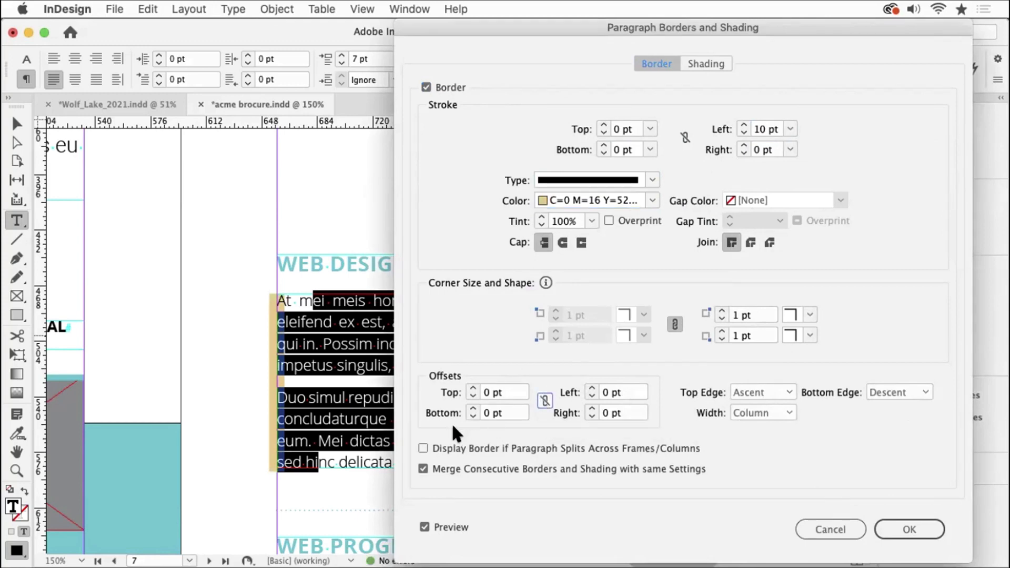
{"action": "left_click", "coordinate": [625, 392]}
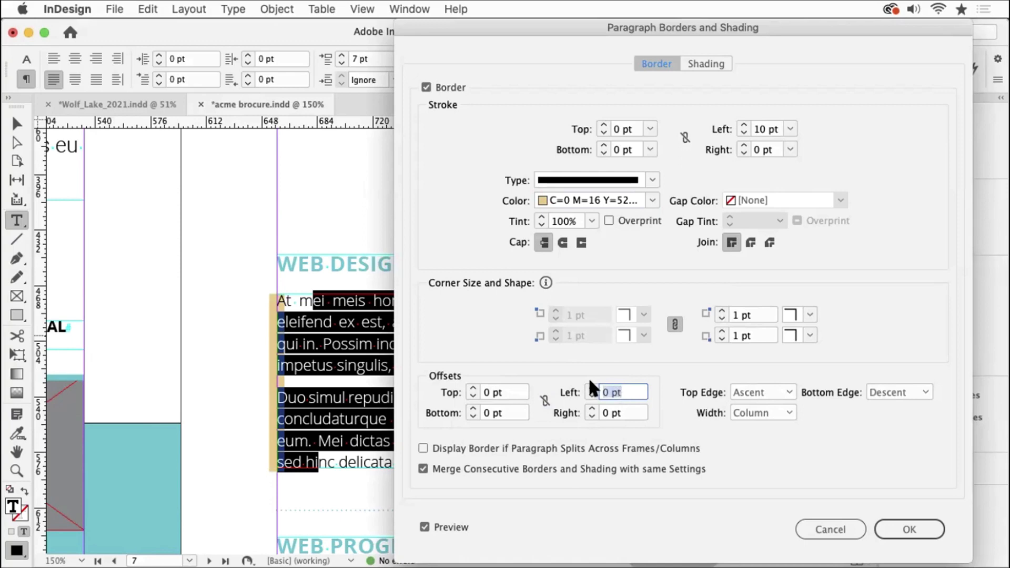
{"action": "key", "text": "Up"}
{"action": "key", "text": "Up"}
{"action": "key", "text": "Up"}
{"action": "key", "text": "Up"}
{"action": "key", "text": "Up"}
{"action": "key", "text": "Up"}
{"action": "key", "text": "Up"}
{"action": "key", "text": "Up"}
{"action": "key", "text": "Up"}
{"action": "key", "text": "Up"}
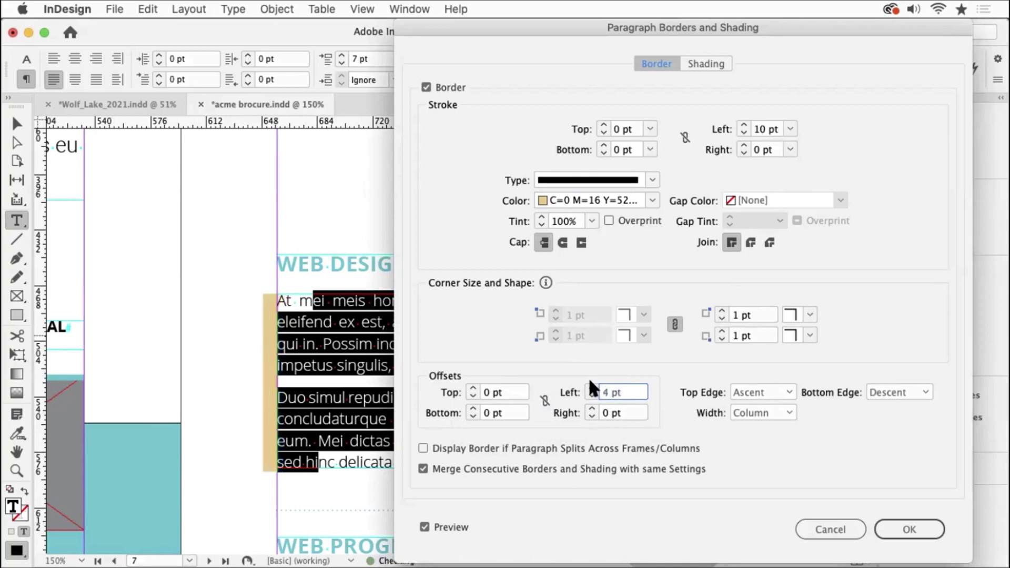
{"action": "key", "text": "Up"}
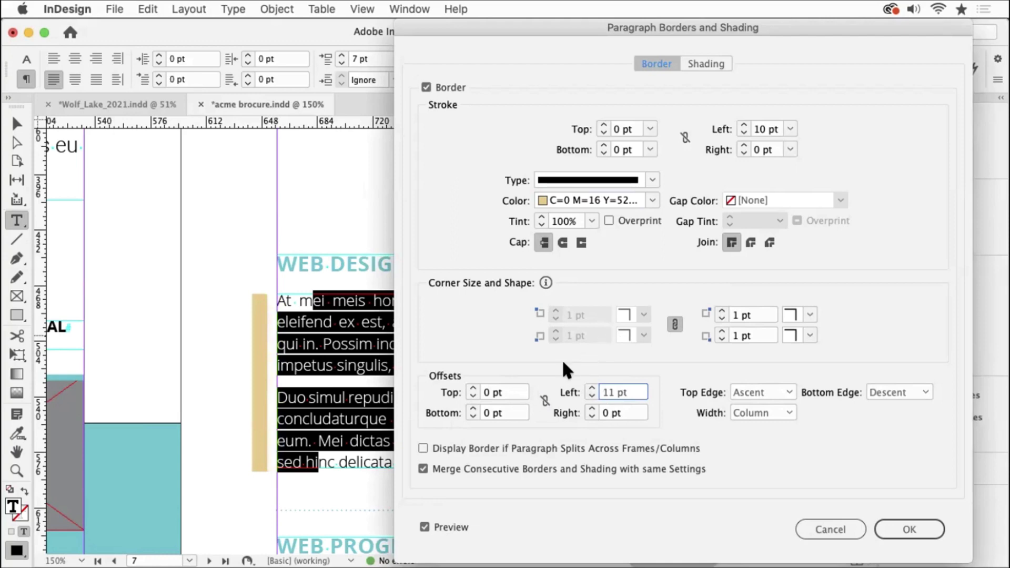
Give the border a Rounded corner shape and round caps, and apply the border settings to the paragraphs.
{"action": "left_click", "coordinate": [808, 315]}
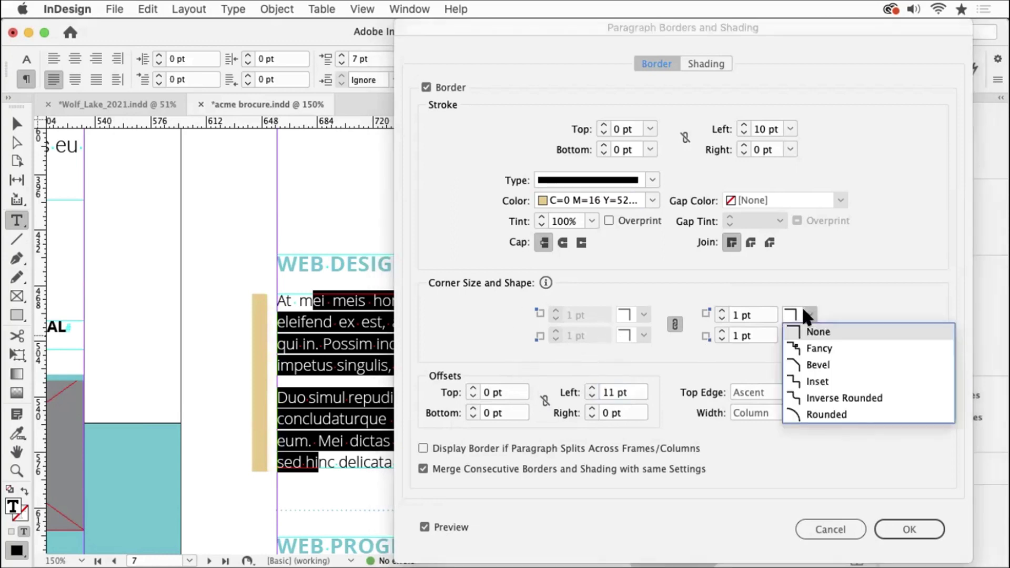
{"action": "left_click", "coordinate": [812, 410]}
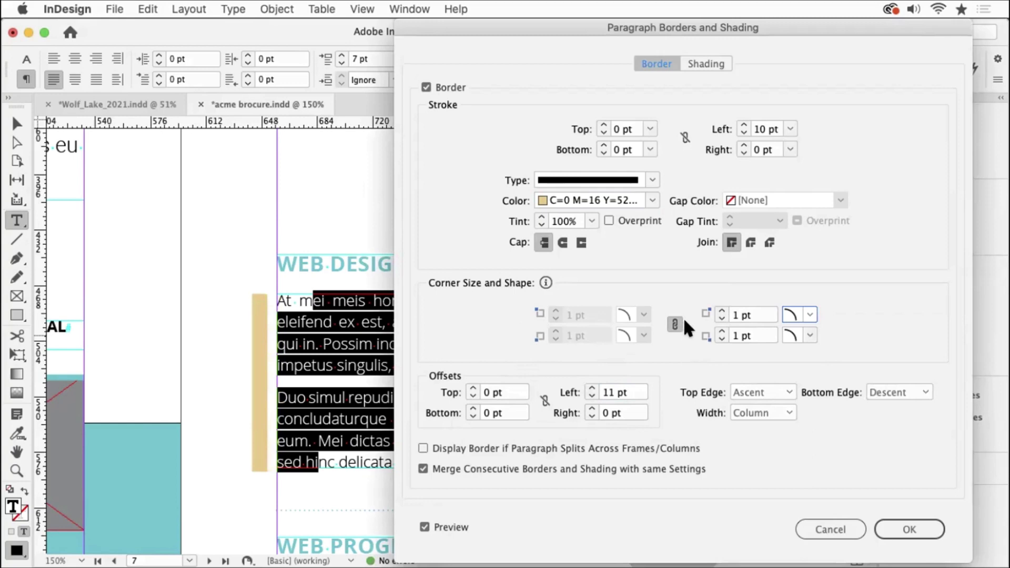
{"action": "left_click", "coordinate": [562, 243]}
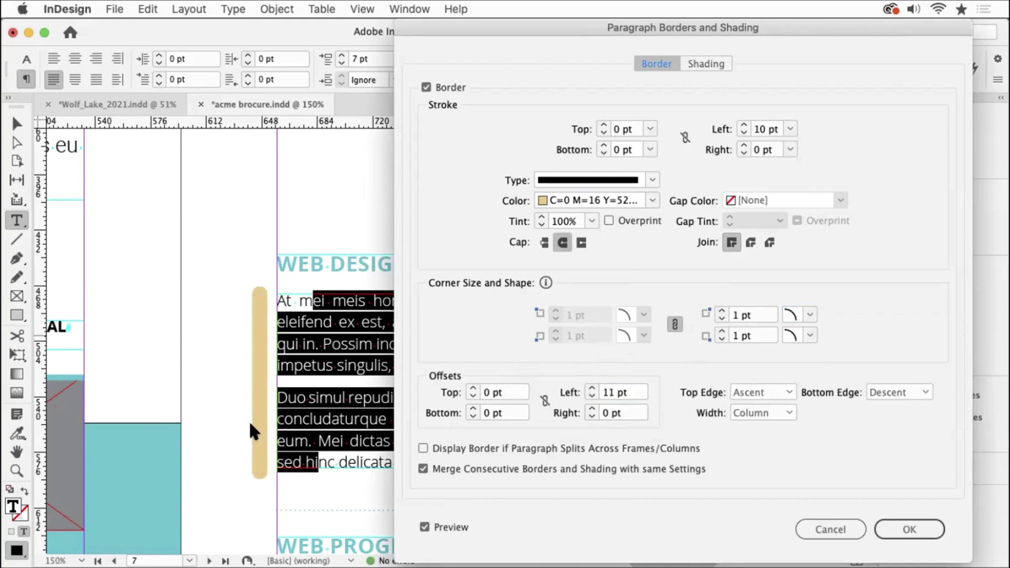
{"action": "left_click", "coordinate": [906, 527]}
Insert about a line of filler text after "philosophia" in the first WEB DESIGN paragraph.
{"action": "left_click", "coordinate": [524, 330]}
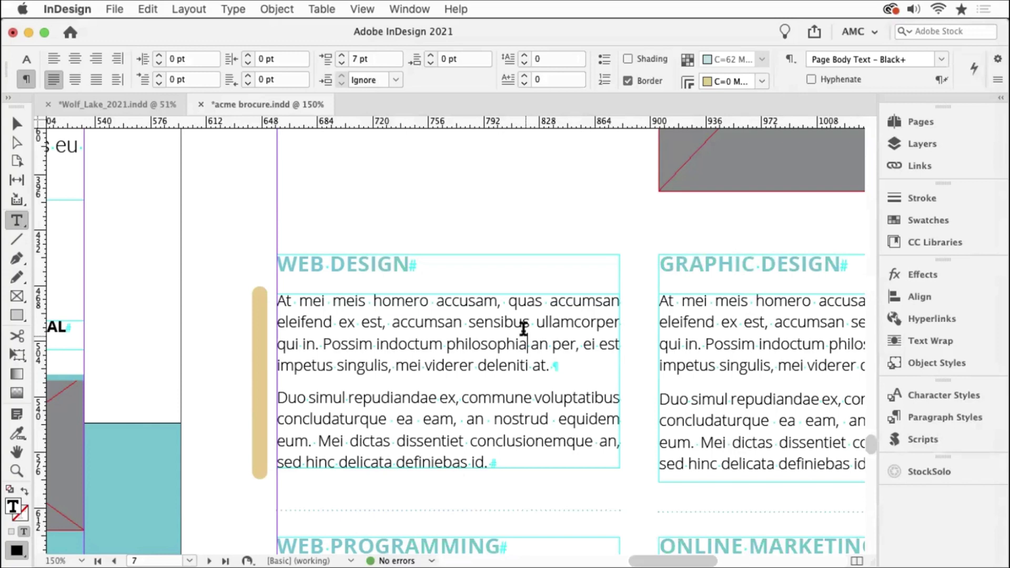
{"action": "type", "text": "sa "}
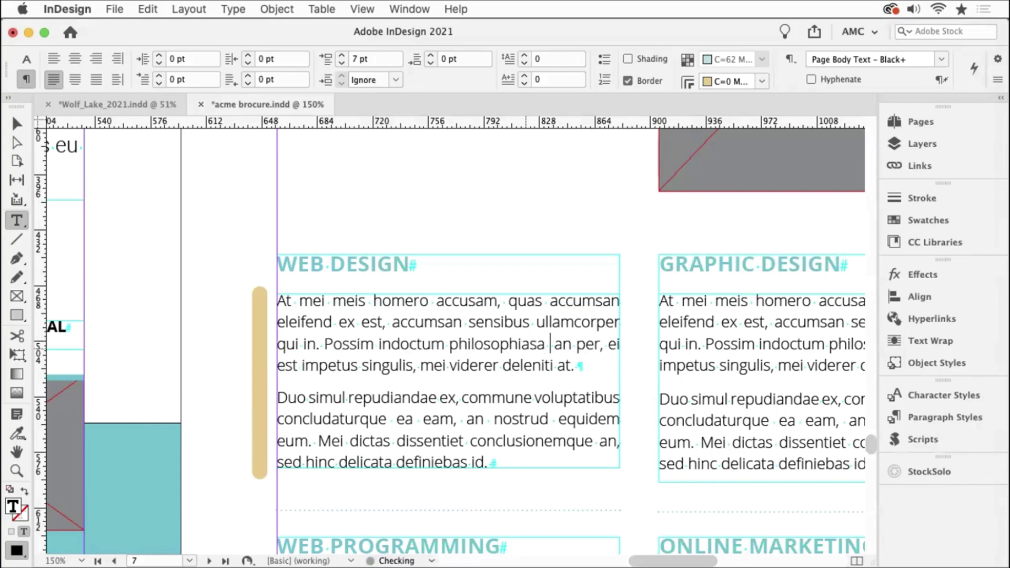
{"action": "type", "text": "as a ga a a agj aj 'a a' g'a"}
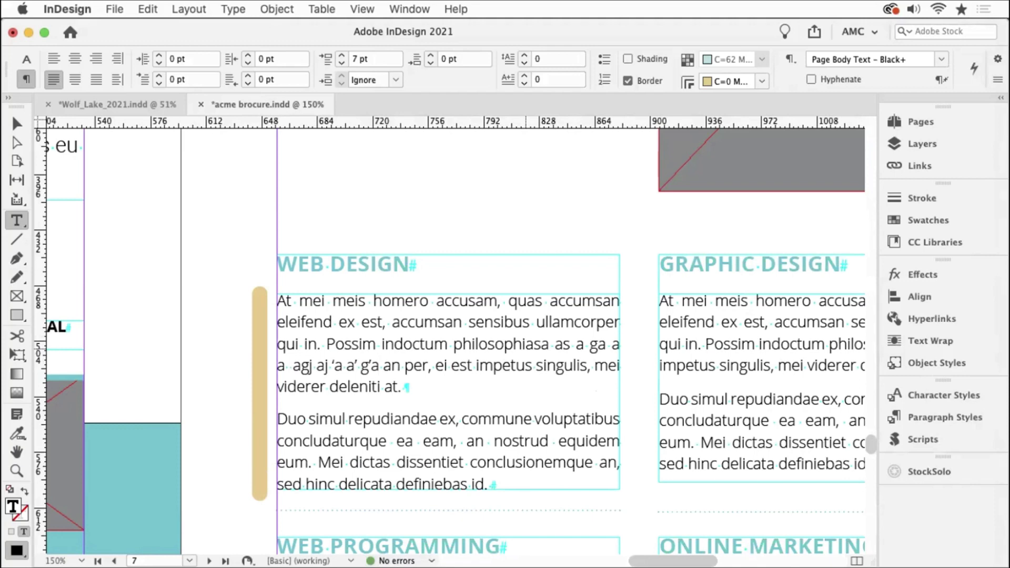
Delete the filler text and the rest of the first WEB DESIGN paragraph after "qui in. P".
{"action": "key", "text": "BackSpace"}
{"action": "key", "text": "BackSpace"}
{"action": "key", "text": "BackSpace"}
{"action": "key", "text": "BackSpace"}
{"action": "key", "text": "BackSpace"}
{"action": "key", "text": "BackSpace"}
{"action": "key", "text": "BackSpace"}
{"action": "key", "text": "BackSpace"}
{"action": "key", "text": "BackSpace"}
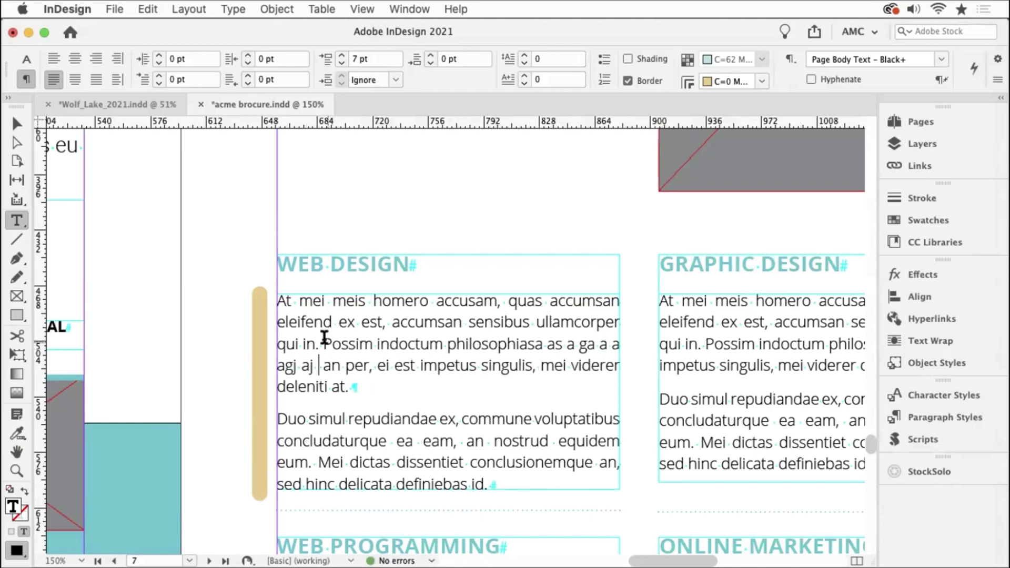
{"action": "left_click_drag", "start_coordinate": [332, 344], "coordinate": [354, 388]}
{"action": "key", "text": "BackSpace"}
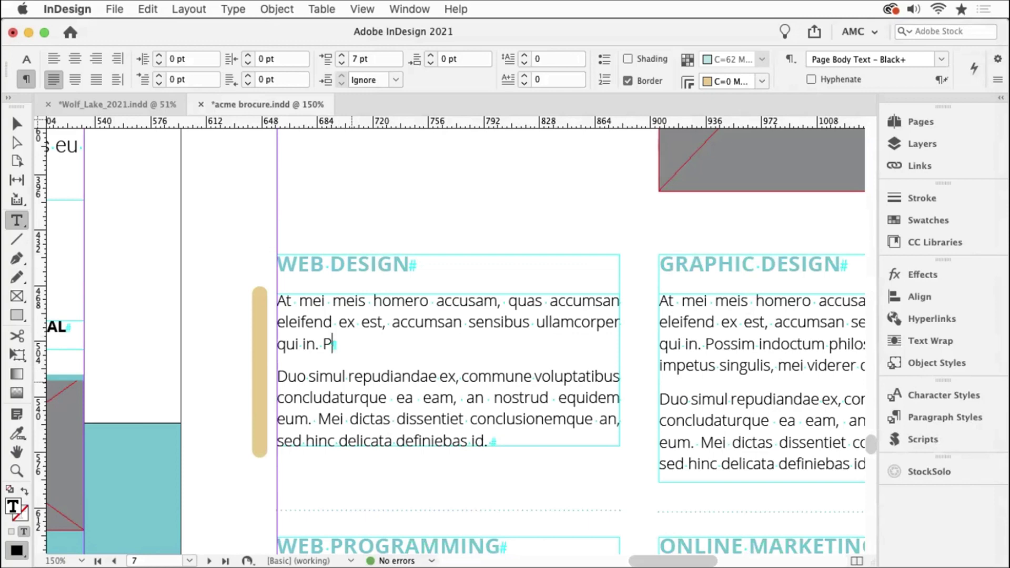
Add the filler paragraph "dsakga [a g[a g", an empty paragraph and a paragraph reading "s" after the first WEB DESIGN paragraph.
{"action": "key", "text": "Return"}
{"action": "type", "text": "dsakga [a g[a g"}
{"action": "key", "text": "Return"}
{"action": "key", "text": "Return"}
{"action": "type", "text": "s"}
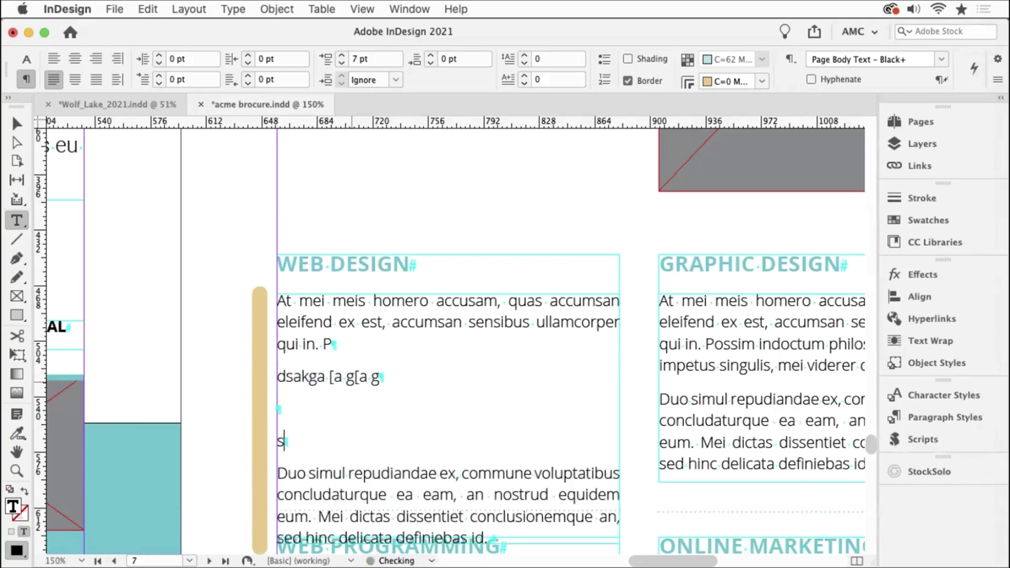
Delete the filler paragraphs and trim the first WEB DESIGN paragraph so it ends with "qui in".
{"action": "key", "text": "BackSpace"}
{"action": "key", "text": "BackSpace"}
{"action": "key", "text": "BackSpace"}
{"action": "key", "text": "BackSpace"}
{"action": "key", "text": "BackSpace"}
{"action": "key", "text": "BackSpace"}
{"action": "key", "text": "BackSpace"}
{"action": "key", "text": "BackSpace"}
{"action": "key", "text": "BackSpace"}
{"action": "key", "text": "BackSpace"}
{"action": "key", "text": "BackSpace"}
{"action": "key", "text": "BackSpace"}
{"action": "key", "text": "BackSpace"}
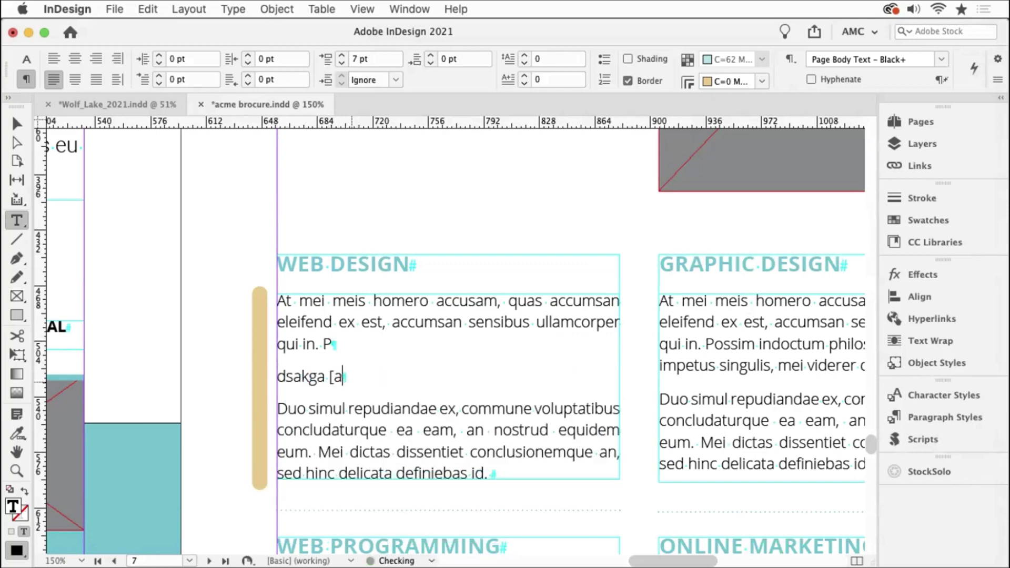
{"action": "key", "text": "BackSpace"}
{"action": "key", "text": "BackSpace"}
{"action": "key", "text": "BackSpace"}
{"action": "key", "text": "BackSpace"}
{"action": "key", "text": "BackSpace"}
{"action": "key", "text": "BackSpace"}
{"action": "key", "text": "BackSpace"}
{"action": "key", "text": "BackSpace"}
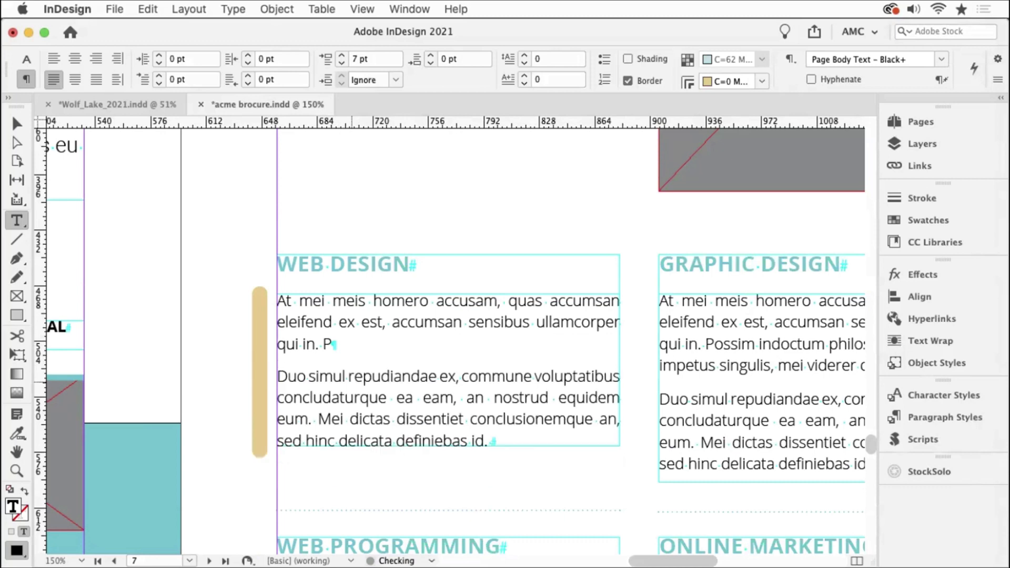
{"action": "key", "text": "BackSpace"}
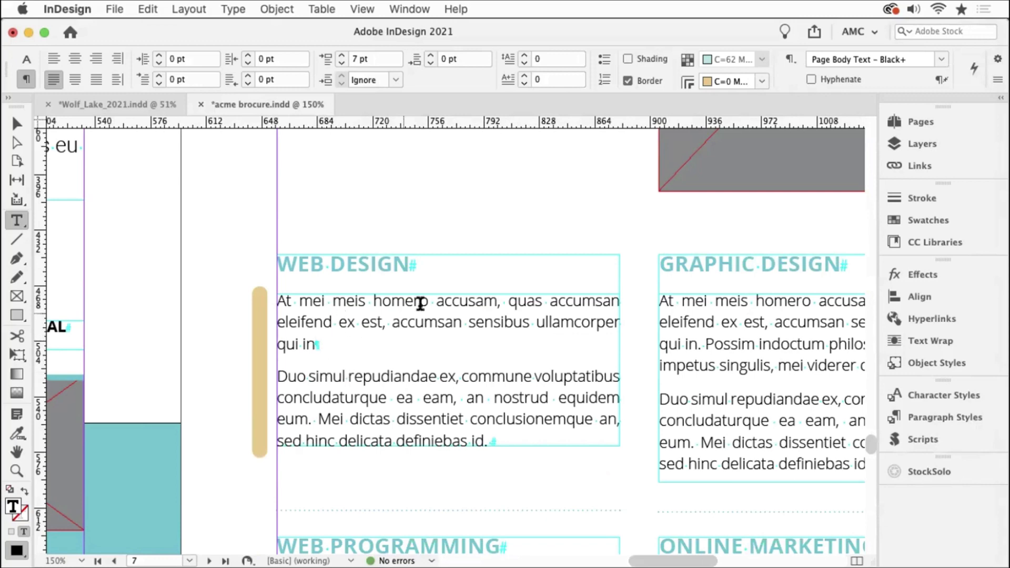
Split the first WEB DESIGN paragraph into two with a single paragraph break after "accum".
{"action": "left_click", "coordinate": [433, 314]}
{"action": "key", "text": "Return"}
{"action": "key", "text": "Return"}
{"action": "key", "text": "Return"}
{"action": "key", "text": "BackSpace"}
{"action": "key", "text": "BackSpace"}
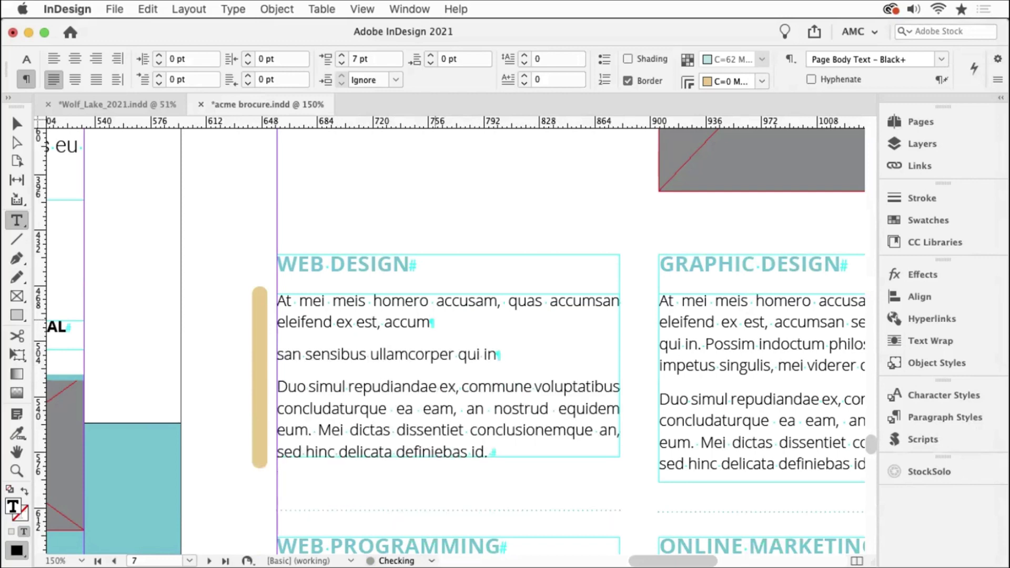
Check the Auto-Size settings of the WEB DESIGN body text frame and cancel the frame options.
{"action": "key", "text": "super+b"}
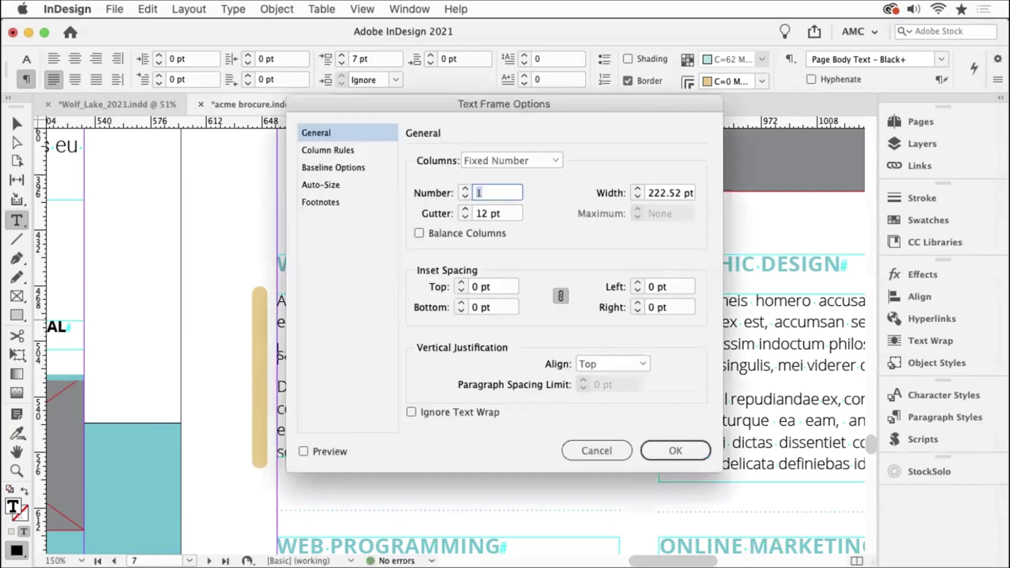
{"action": "left_click", "coordinate": [321, 183]}
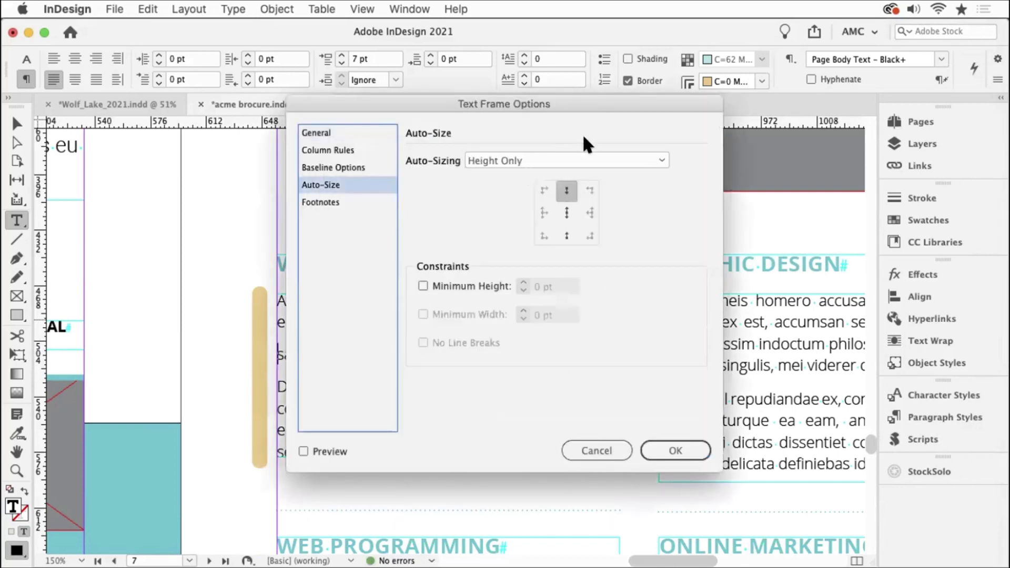
{"action": "left_click", "coordinate": [600, 451]}
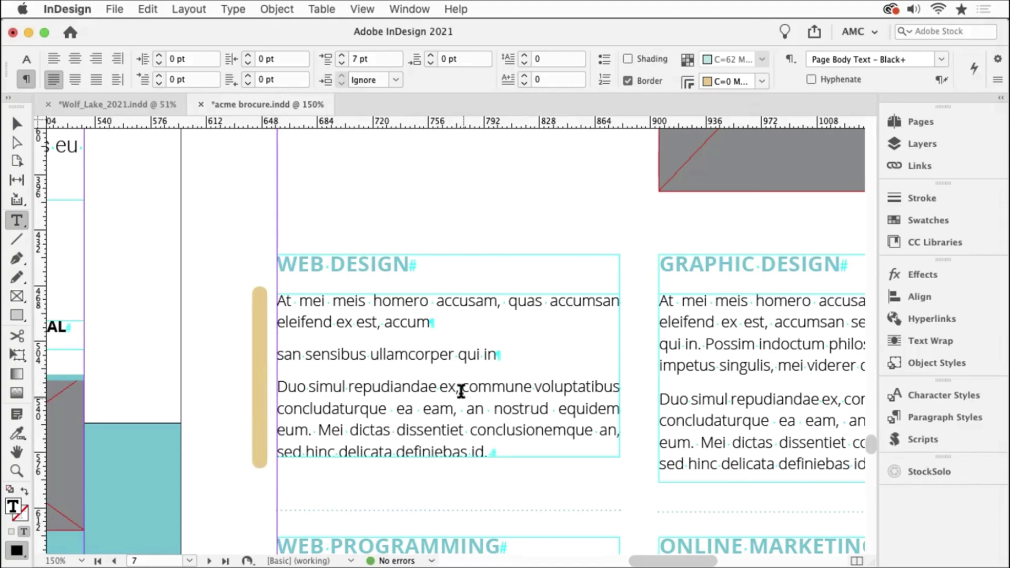
Insert filler with paragraph breaks before "an nostrud", remove it except for the "s", and delete the paragraph "san sensibus ullamcorper qui in".
{"action": "type", "text": "sd"}
{"action": "key", "text": "Return"}
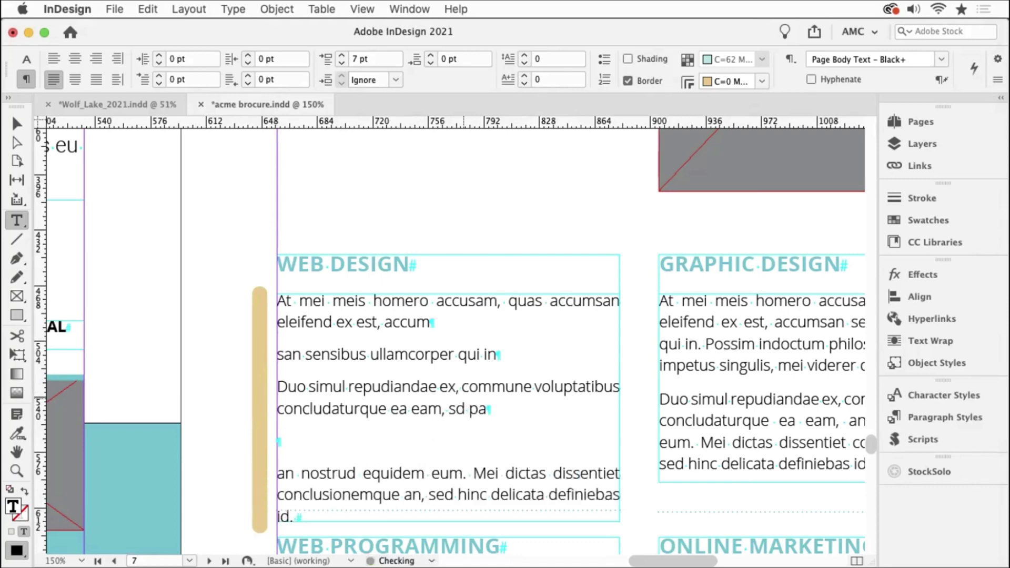
{"action": "key", "text": "BackSpace"}
{"action": "key", "text": "BackSpace"}
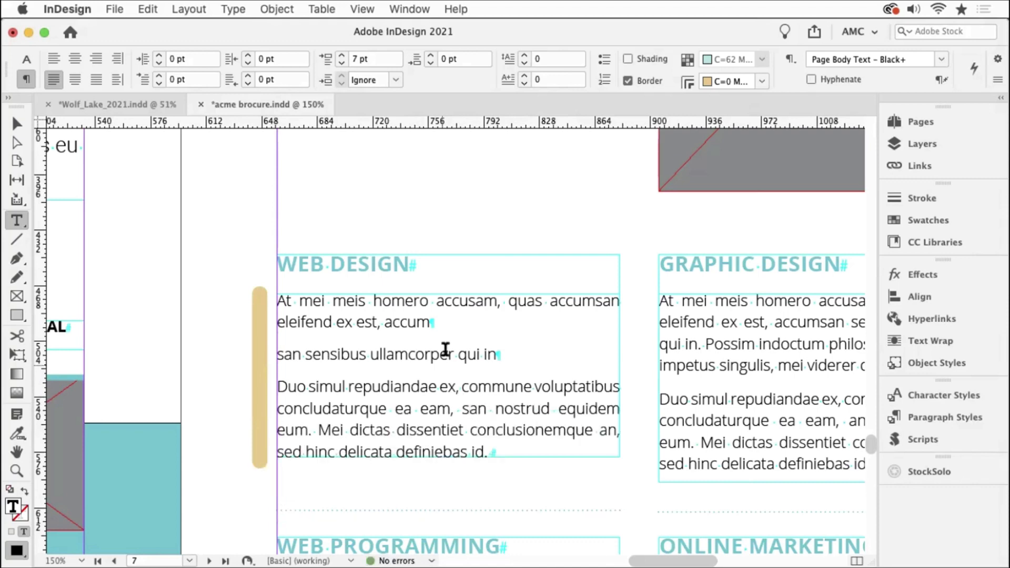
{"action": "triple_click", "coordinate": [446, 348]}
{"action": "key", "text": "BackSpace"}
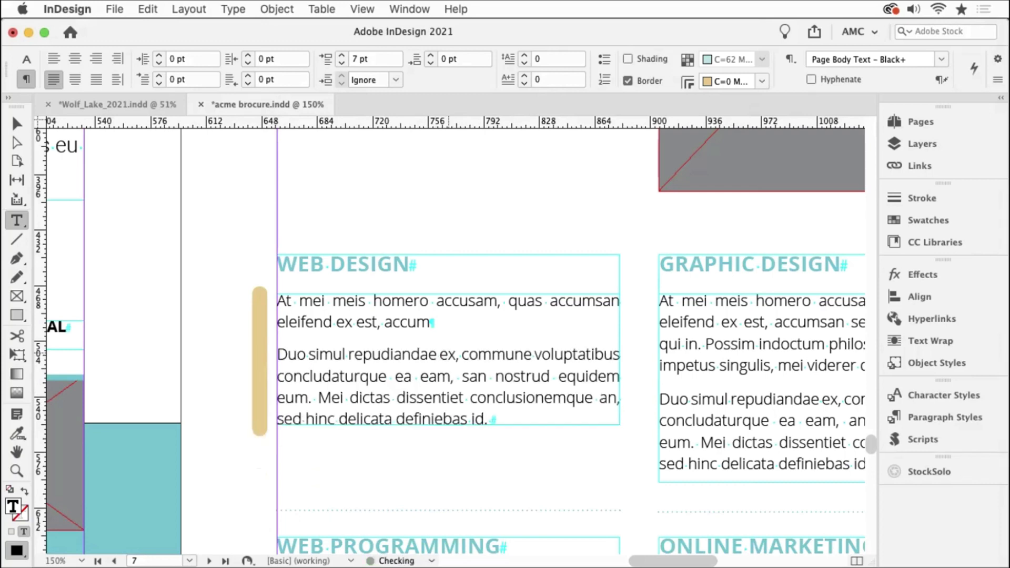
Deselect the text frame, show the layout in Preview mode and fit the whole spread in the window.
{"action": "left_click", "coordinate": [15, 123]}
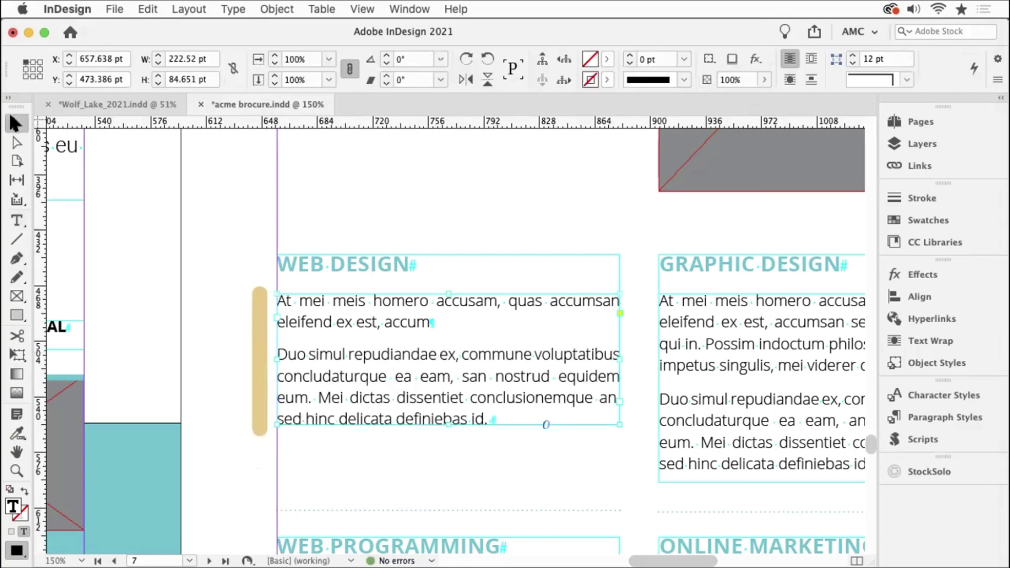
{"action": "key", "text": "w"}
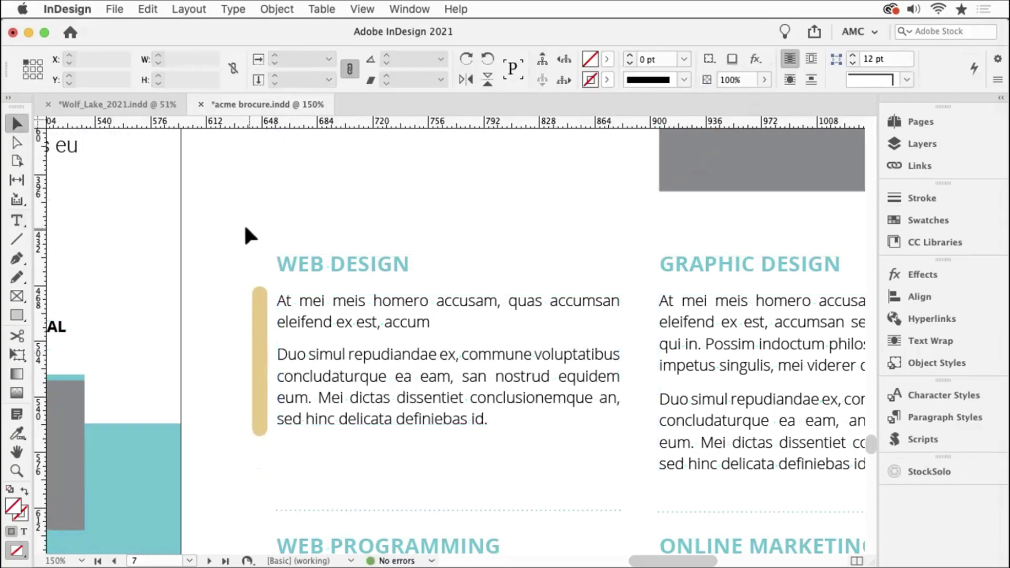
{"action": "left_click", "coordinate": [246, 229]}
{"action": "key", "text": "w"}
{"action": "key", "text": "super+alt+0"}
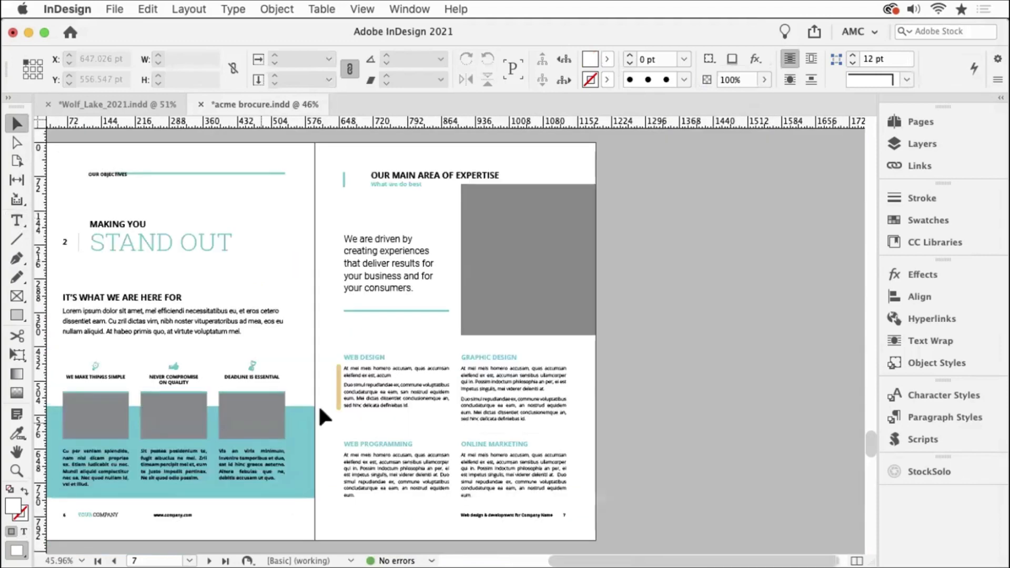